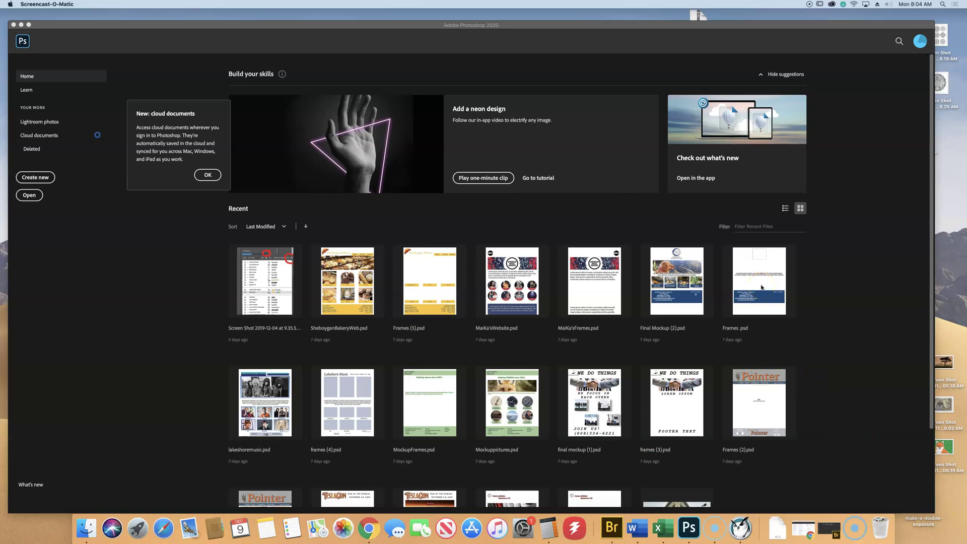
# - Create a new document from the Default Photoshop Size preset, 7 x 5 in at 300 ppi
pyautogui.click(97, 40)
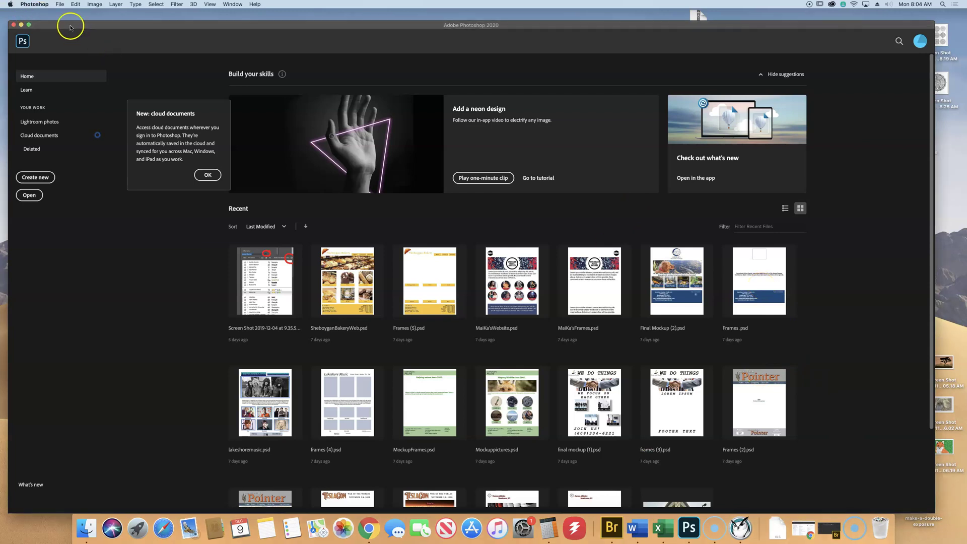
pyautogui.click(59, 5)
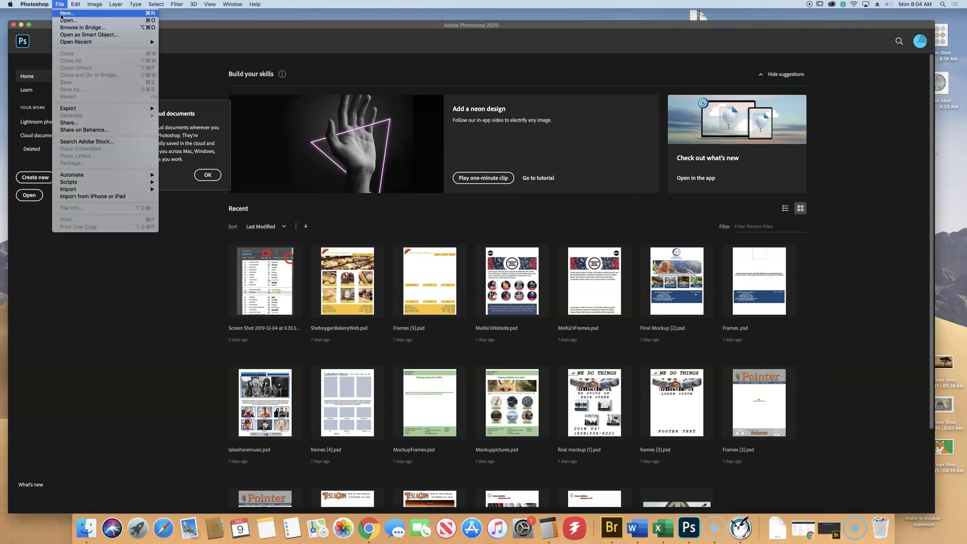
pyautogui.click(61, 14)
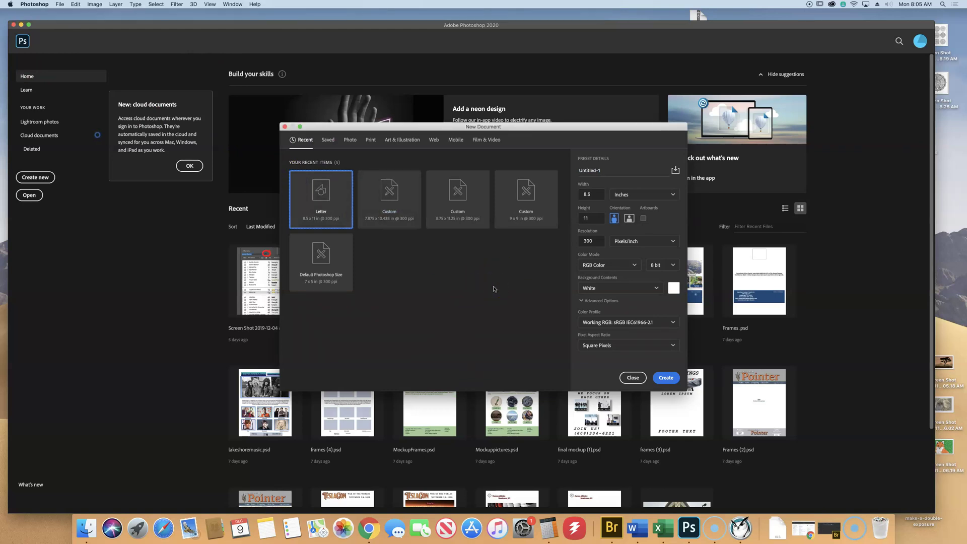
pyautogui.click(341, 267)
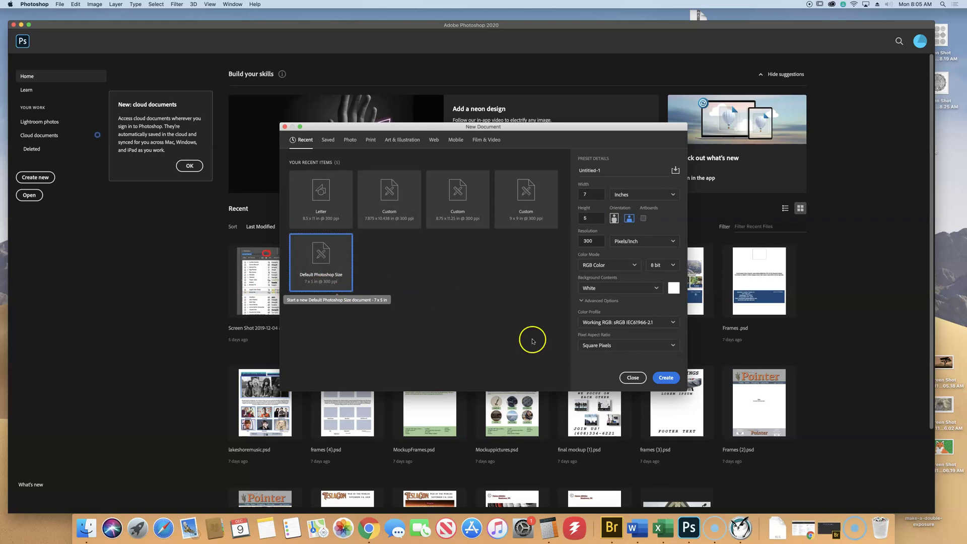
pyautogui.click(666, 378)
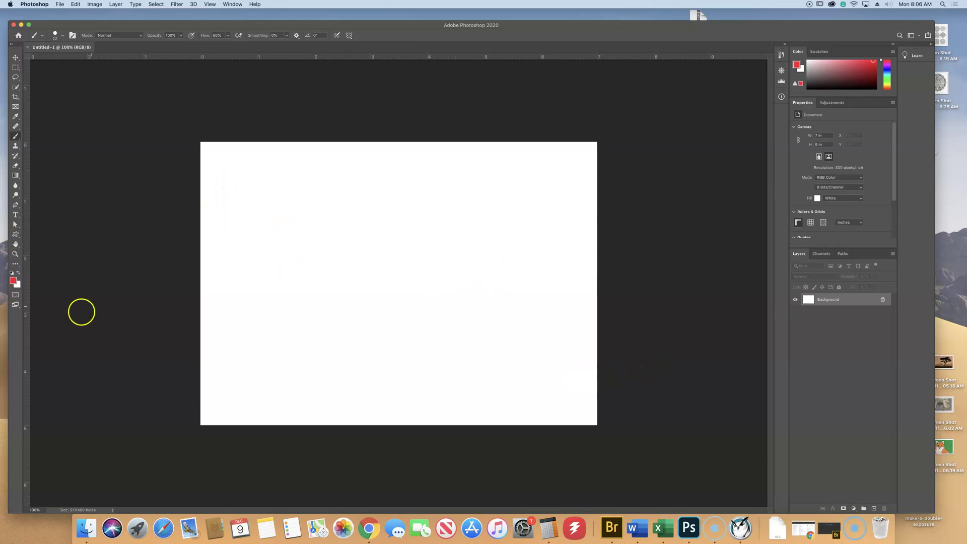
# - Set the foreground color to bright blue, hex 0e19fa
pyautogui.click(13, 280)
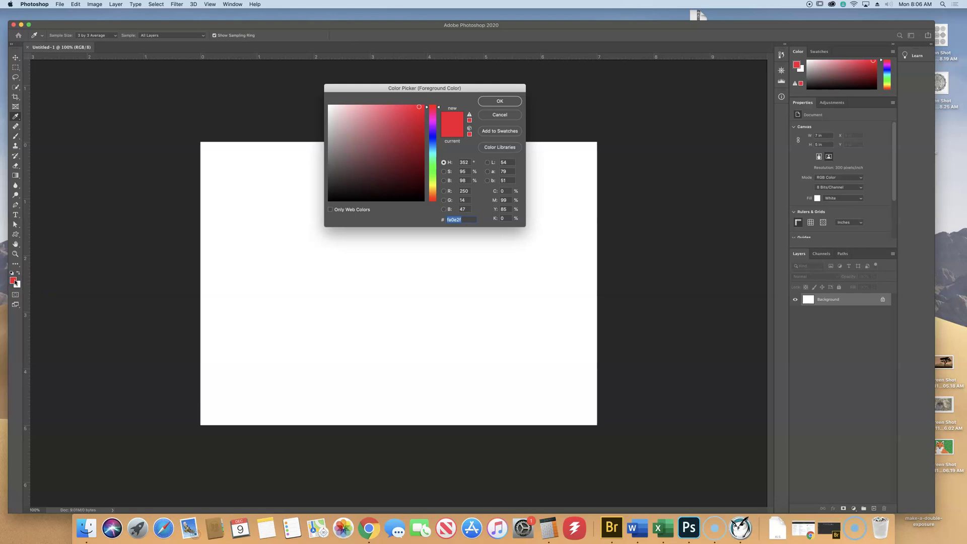
pyautogui.click(433, 138)
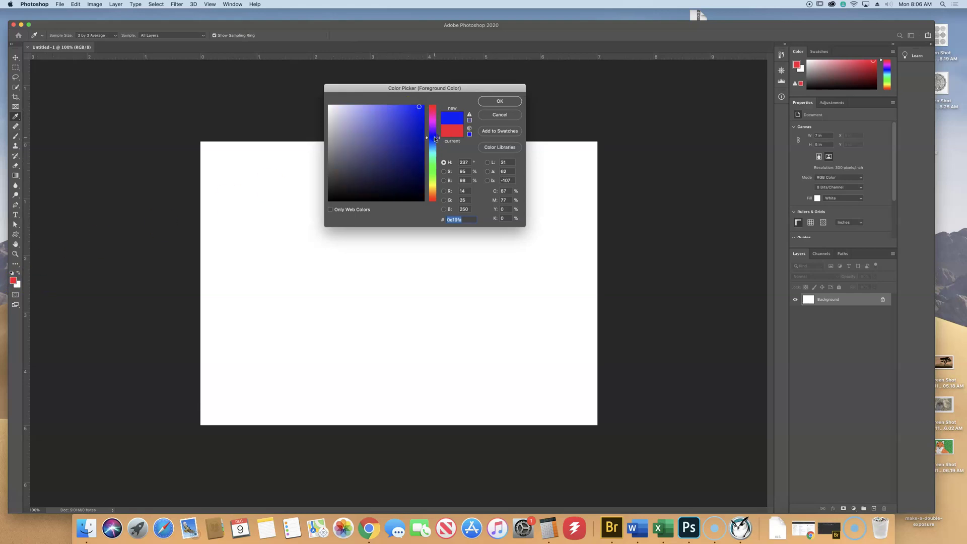
pyautogui.click(497, 102)
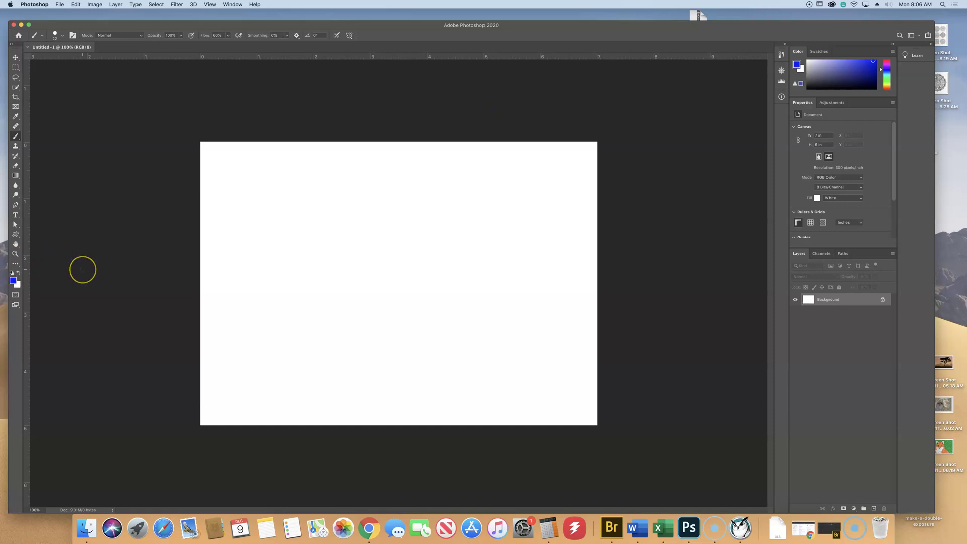
# - Fill the entire canvas of the Background layer with the blue foreground color and clear the selection
pyautogui.press('super+a')
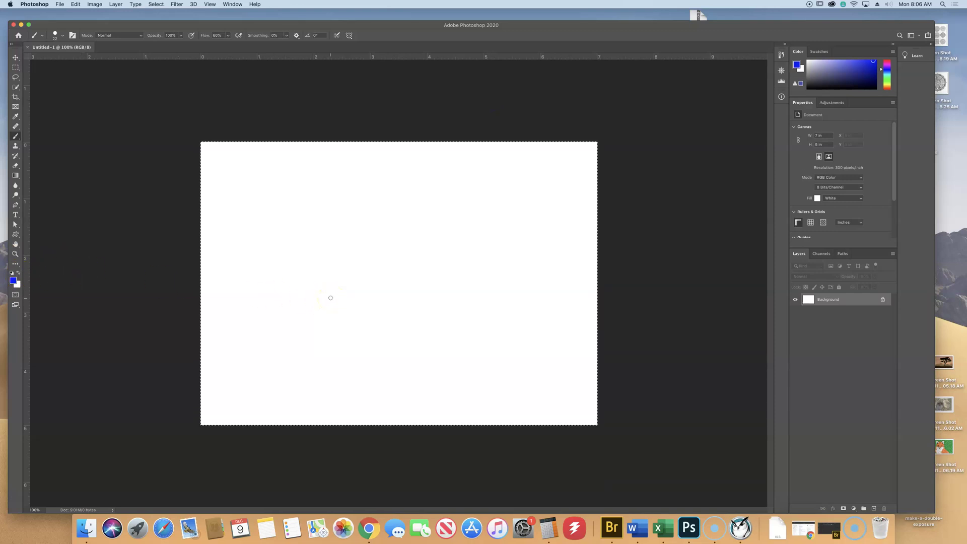
pyautogui.press('super+d')
pyautogui.hotkey('alt', 'BackSpace')
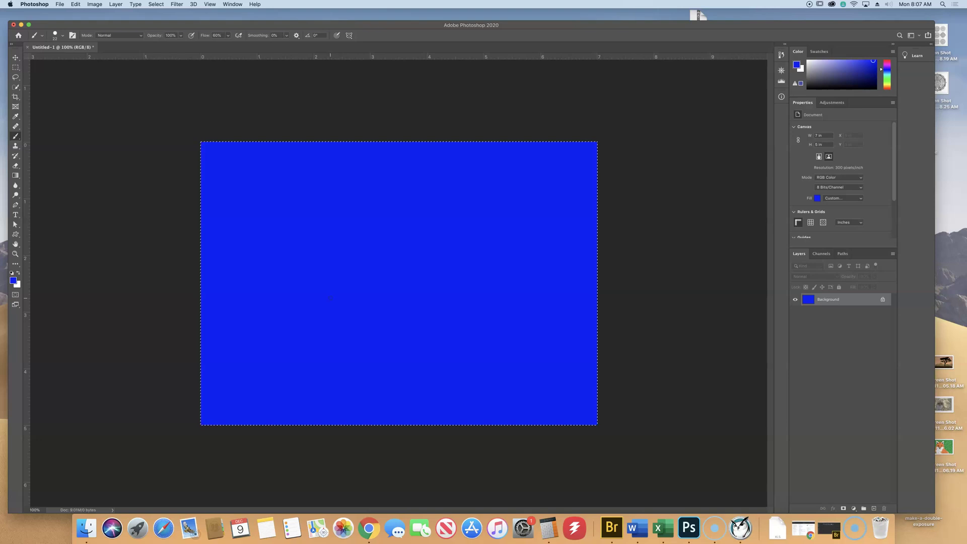
pyautogui.press('super+d')
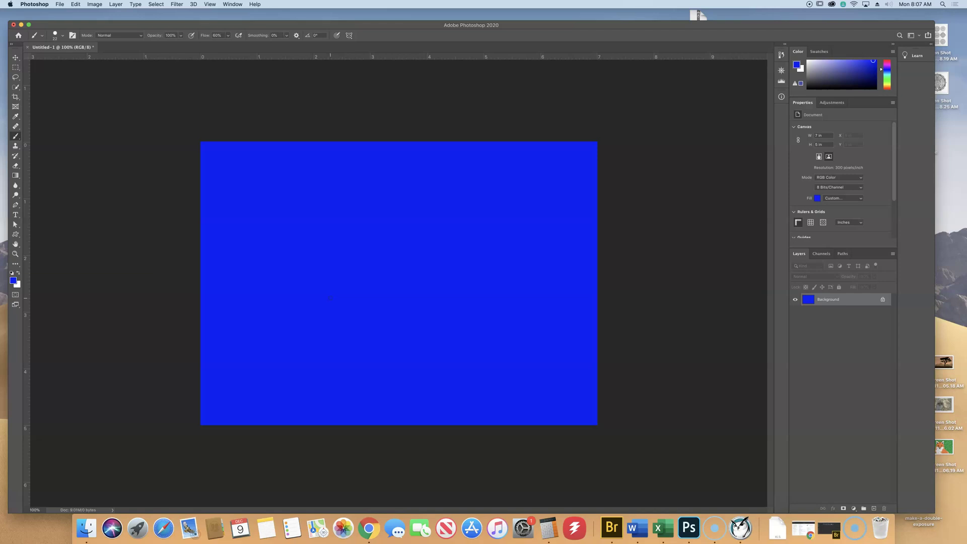
# - Create a 3D mesh from the blue layer using the Cone preset and accept the switch to the 3D workspace
pyautogui.click(194, 4)
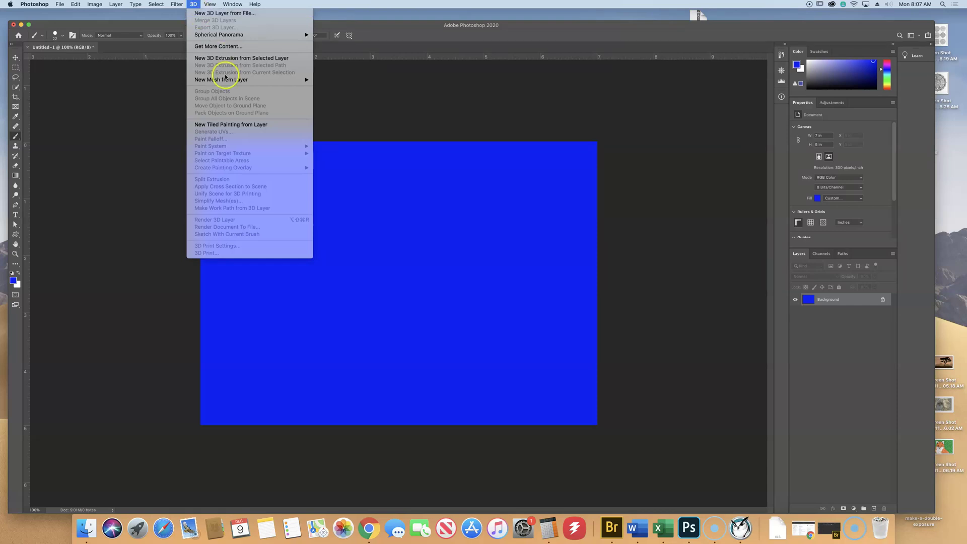
pyautogui.moveTo(227, 81)
pyautogui.moveTo(347, 90)
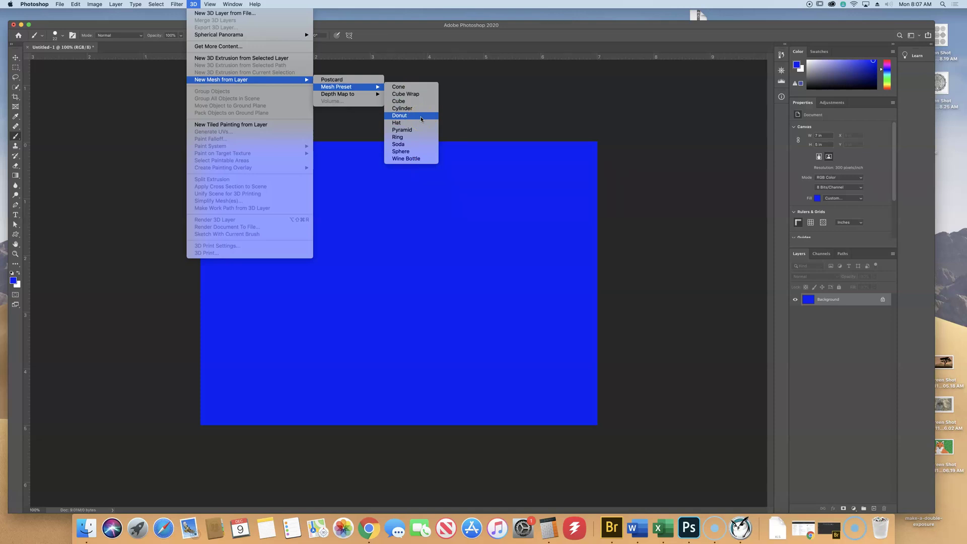
pyautogui.click(417, 87)
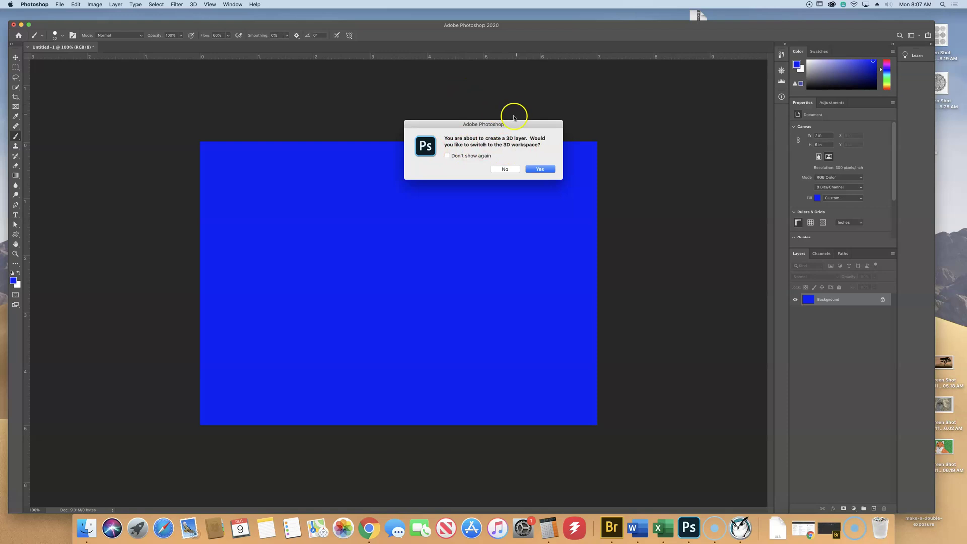
pyautogui.click(550, 171)
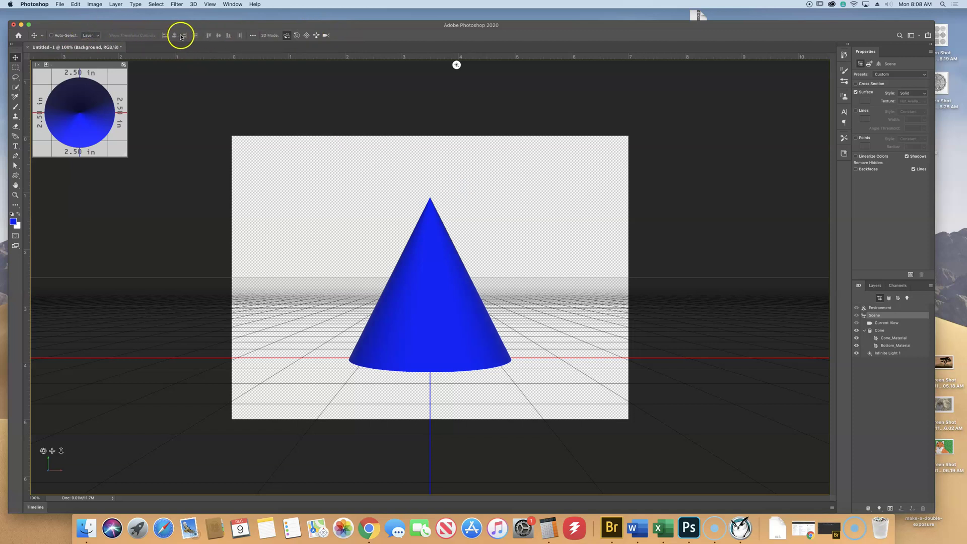
# - Try the 3D camera modes and pan the camera around the cone
pyautogui.click(306, 37)
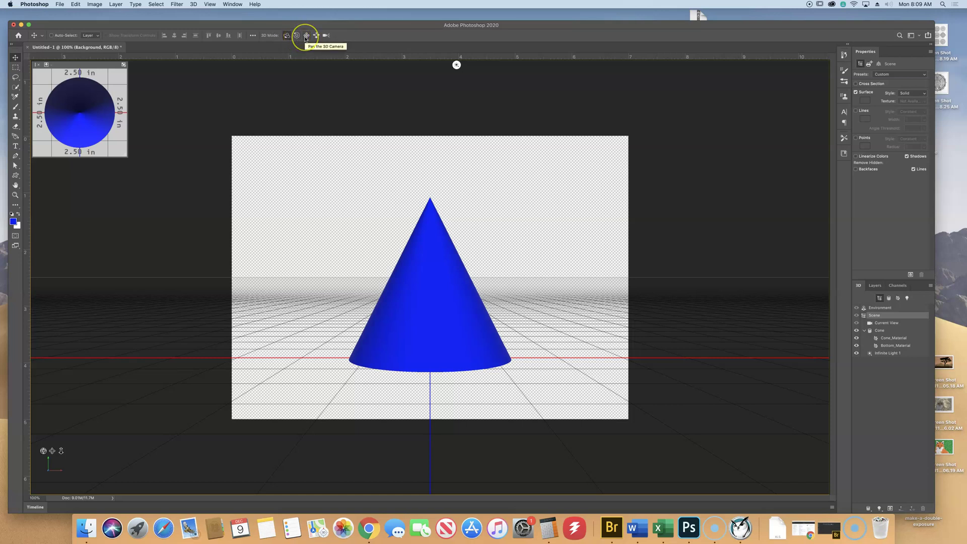
pyautogui.click(316, 36)
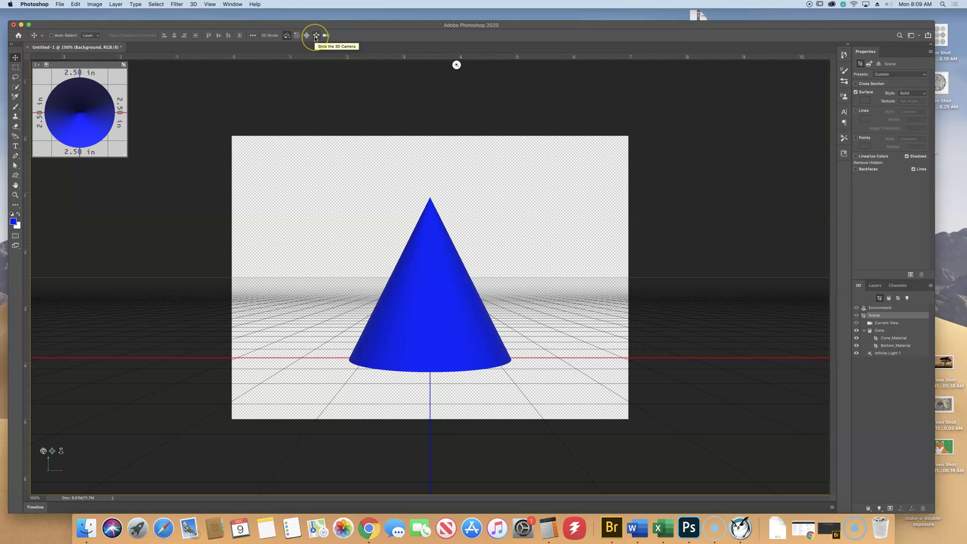
pyautogui.click(326, 37)
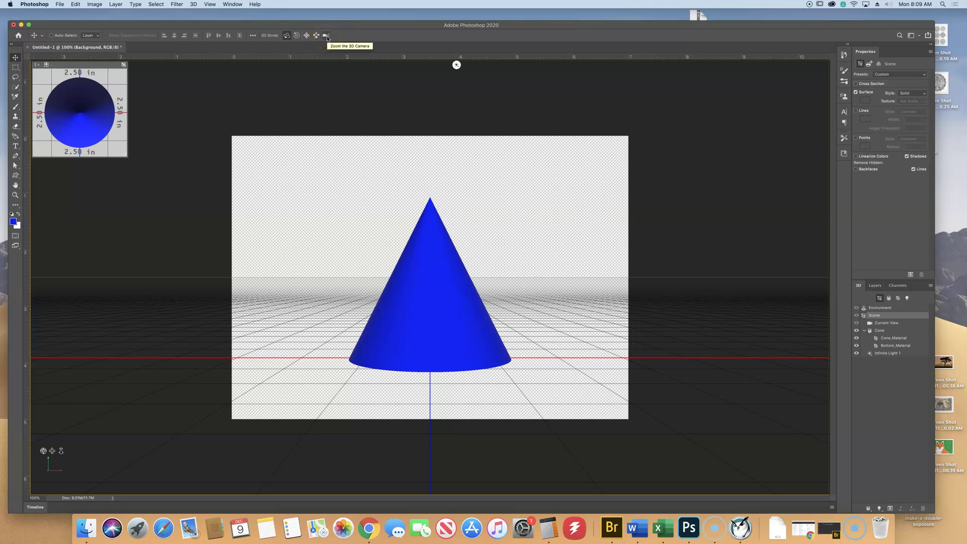
pyautogui.click(307, 37)
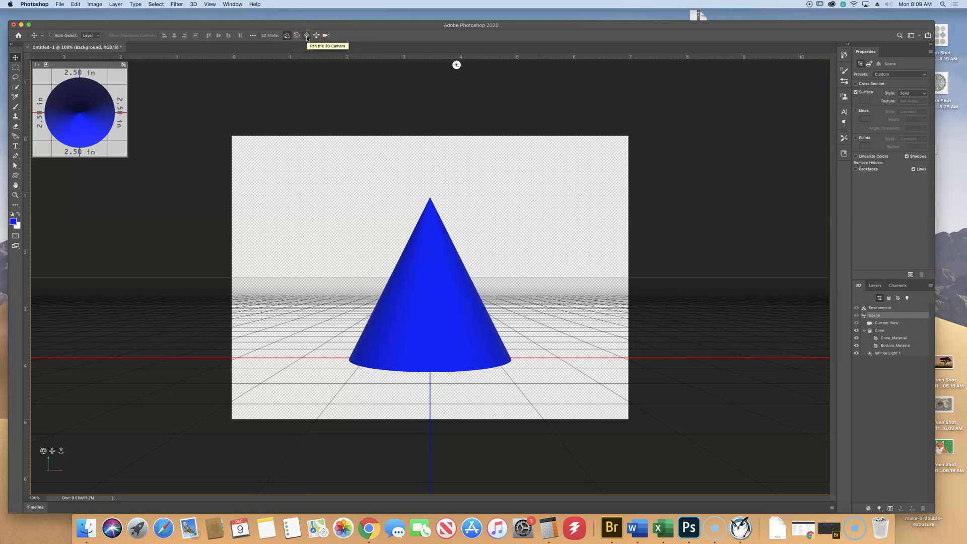
pyautogui.click(307, 36)
pyautogui.click(340, 247)
pyautogui.click(432, 278)
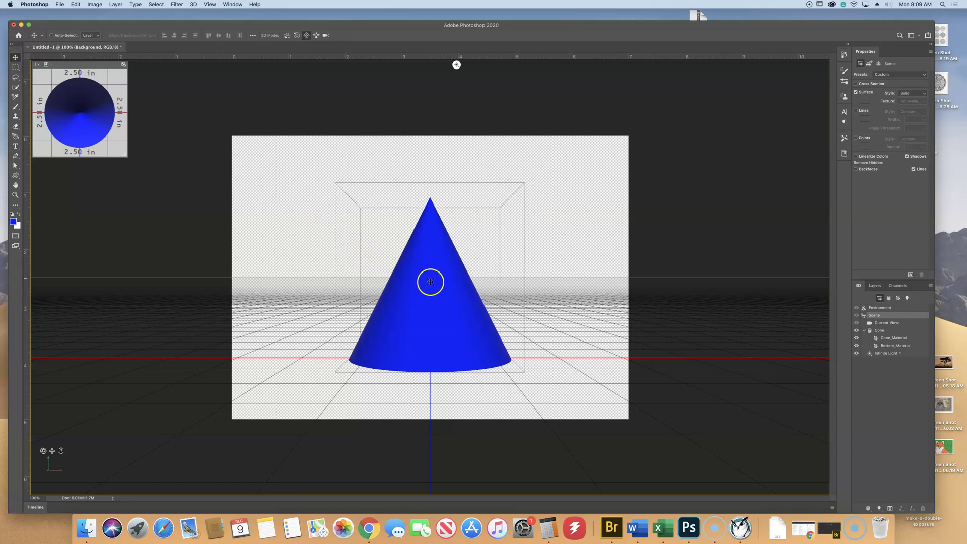
pyautogui.click(387, 259)
pyautogui.moveTo(387, 259); pyautogui.dragTo(389, 202)
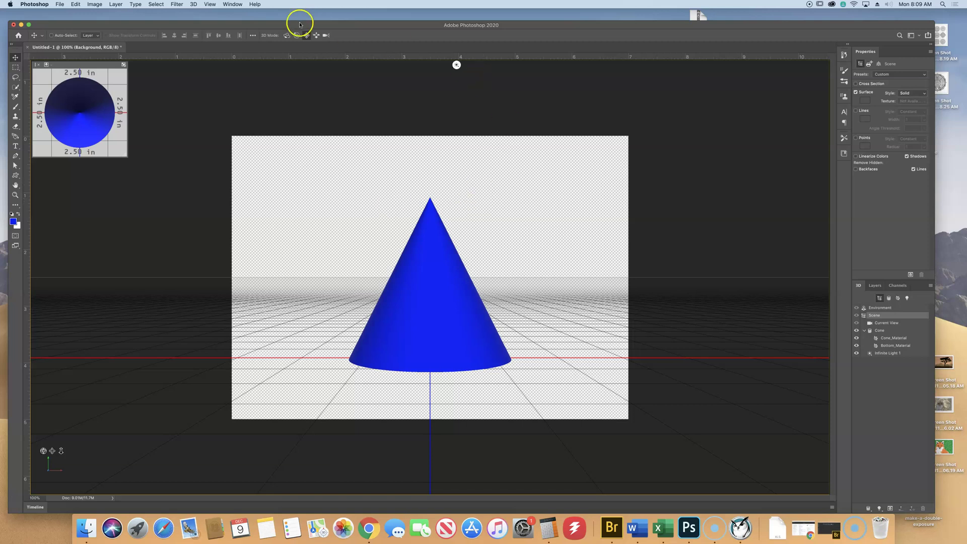
# - Orbit the 3D camera around the scene to view the cone at an angle, then select the cone
pyautogui.click(285, 37)
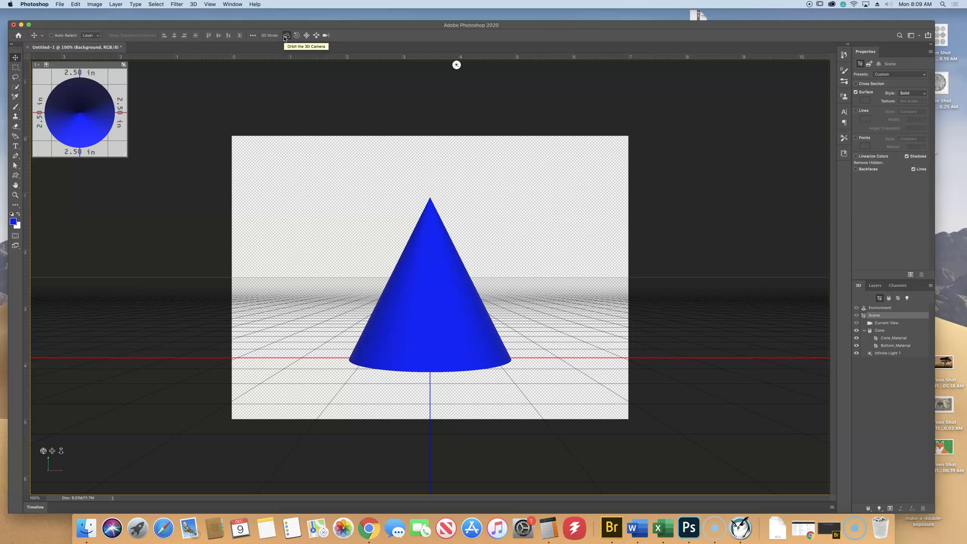
pyautogui.moveTo(500, 229); pyautogui.dragTo(343, 276)
pyautogui.moveTo(195, 65)
pyautogui.mouseDown()
pyautogui.moveTo(374, 306)
pyautogui.moveTo(151, 488)
pyautogui.moveTo(248, 491)
pyautogui.moveTo(35, 326)
pyautogui.moveTo(276, 62)
pyautogui.moveTo(304, 63)
pyautogui.moveTo(180, 65)
pyautogui.mouseUp()
pyautogui.moveTo(455, 228); pyautogui.dragTo(492, 215)
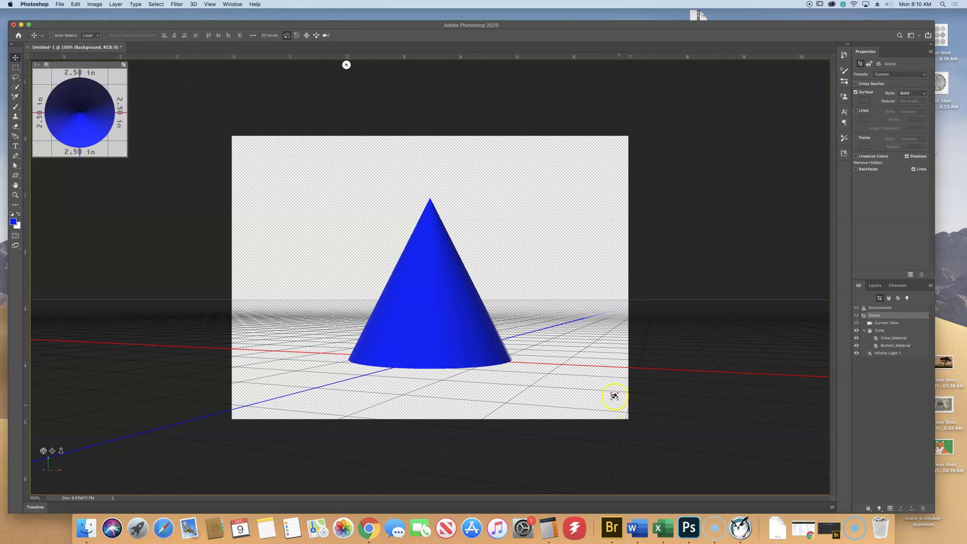
pyautogui.click(429, 285)
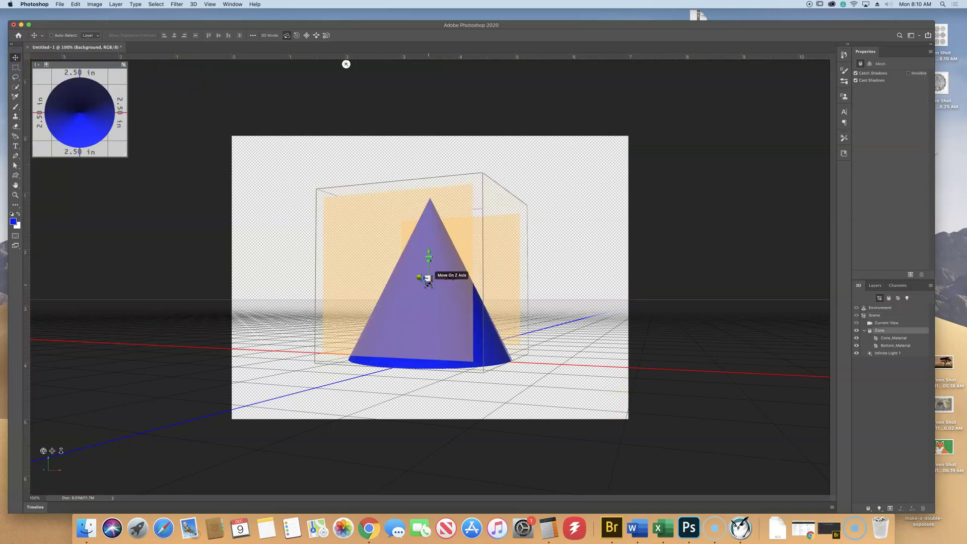
# - Undo the camera orbit and redo the creation of the cone shape from the layer
pyautogui.press('super+z')
pyautogui.press('super+z')
pyautogui.press('super+z')
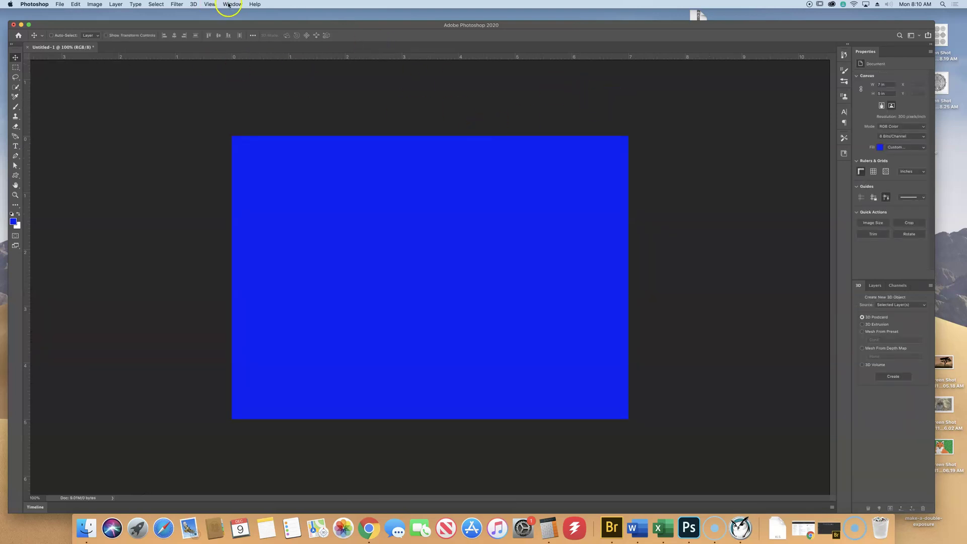
pyautogui.click(75, 6)
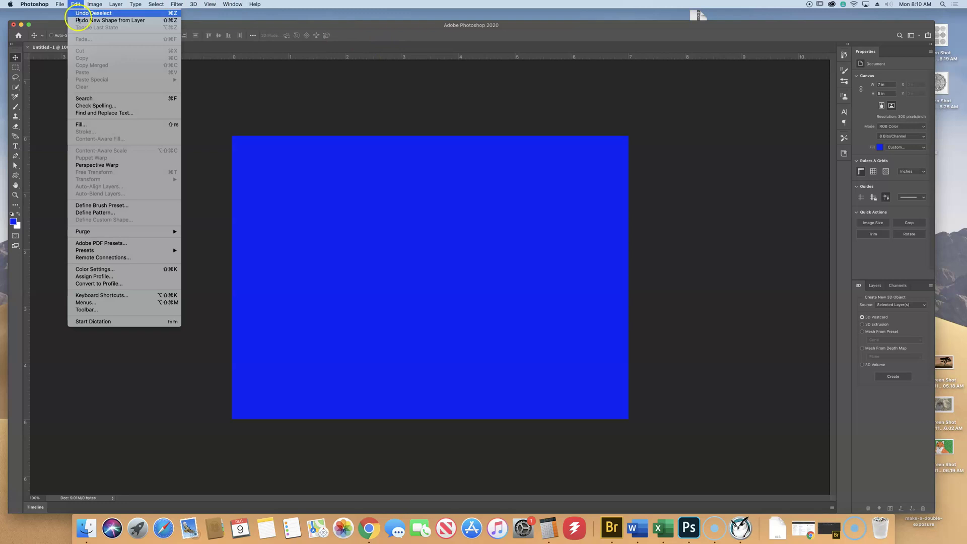
pyautogui.click(90, 19)
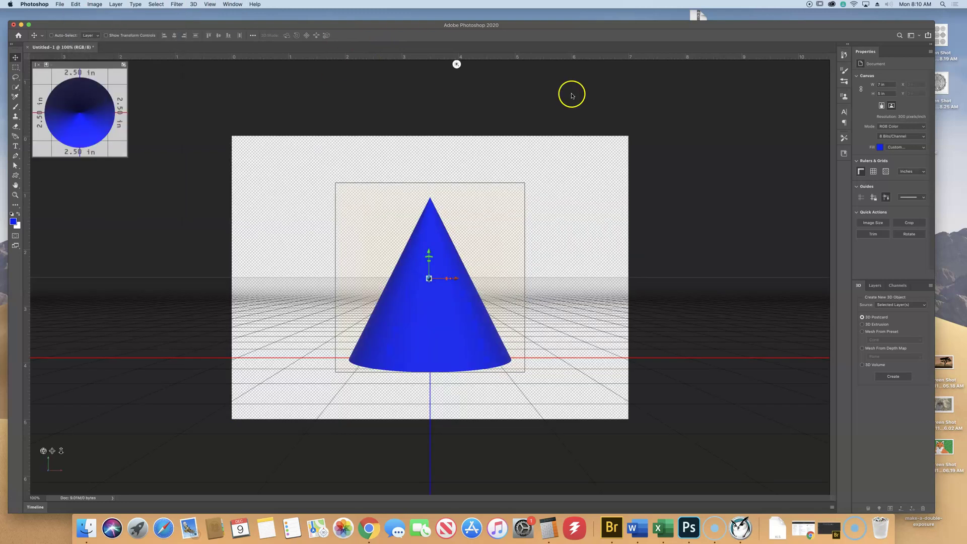
# - Scale the cone mesh along X to about 2.83 in wide and stretch it slightly taller along Y
pyautogui.click(458, 274)
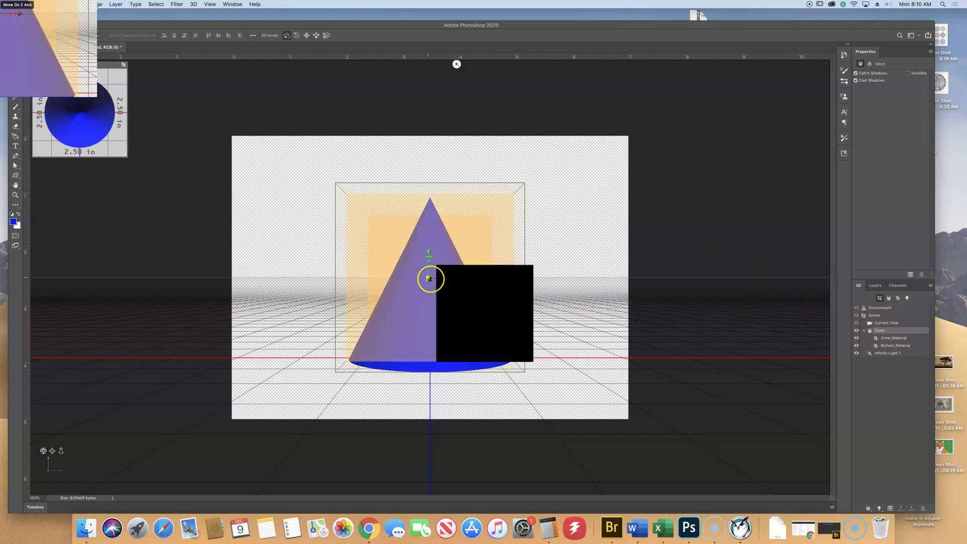
pyautogui.click(428, 277)
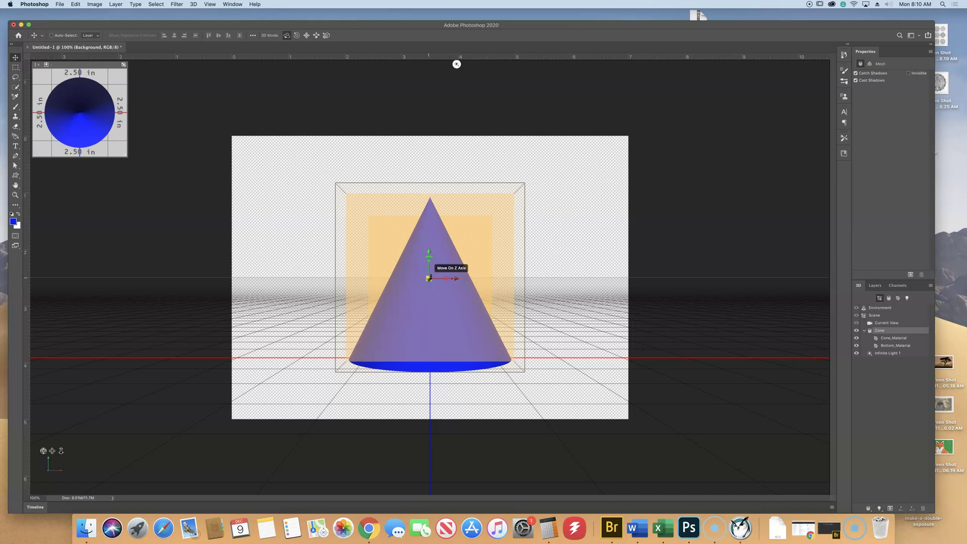
pyautogui.click(444, 278)
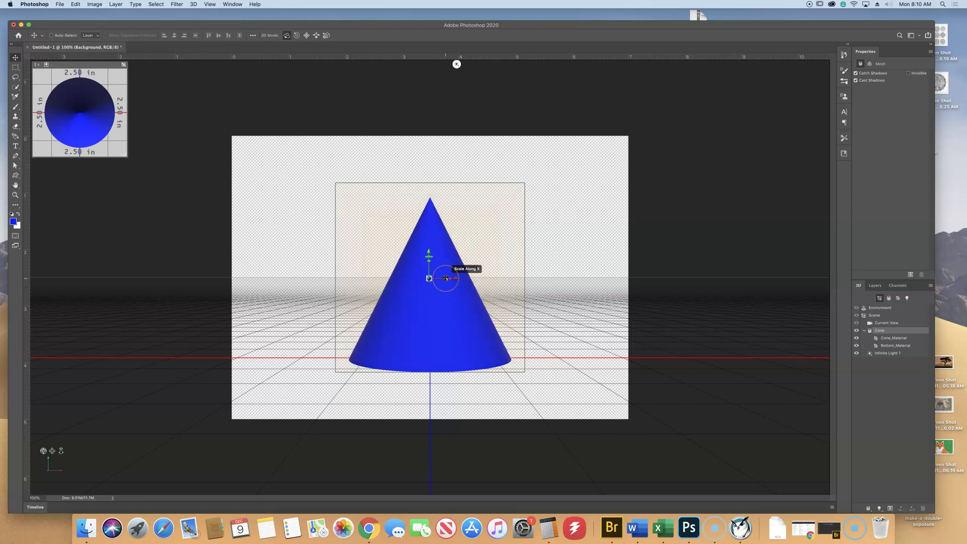
pyautogui.moveTo(454, 289)
pyautogui.mouseDown()
pyautogui.moveTo(477, 330)
pyautogui.moveTo(446, 314)
pyautogui.moveTo(453, 298)
pyautogui.moveTo(475, 324)
pyautogui.moveTo(448, 290)
pyautogui.mouseUp()
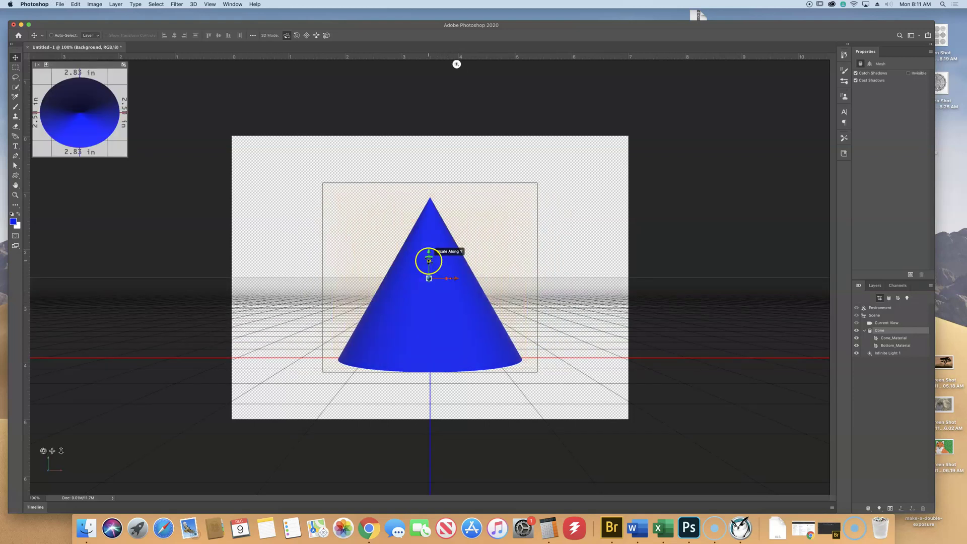
pyautogui.moveTo(428, 261)
pyautogui.mouseDown()
pyautogui.moveTo(432, 247)
pyautogui.moveTo(399, 215)
pyautogui.moveTo(418, 265)
pyautogui.moveTo(421, 180)
pyautogui.moveTo(427, 252)
pyautogui.mouseUp()
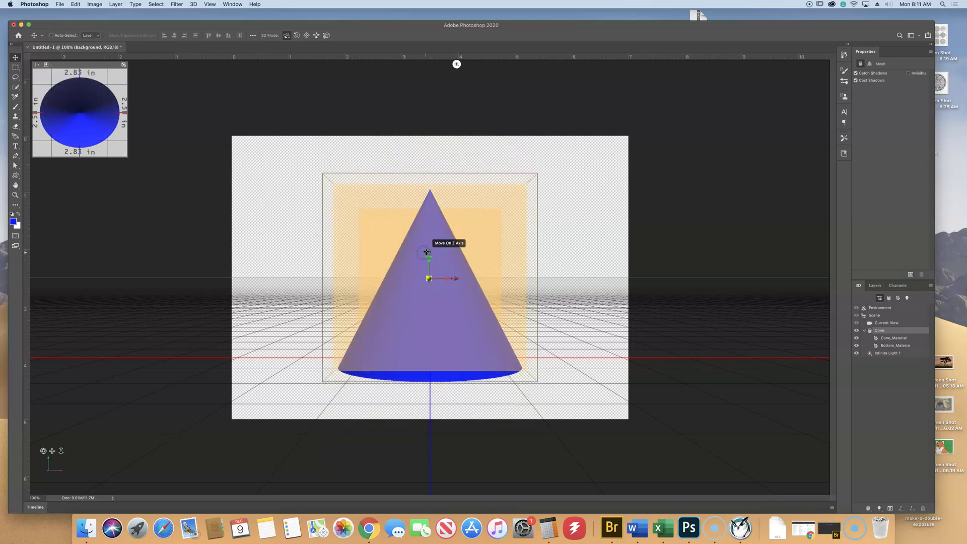
# - Move the enlarged cone slightly upward along its vertical axis and release its 3D handles
pyautogui.click(428, 251)
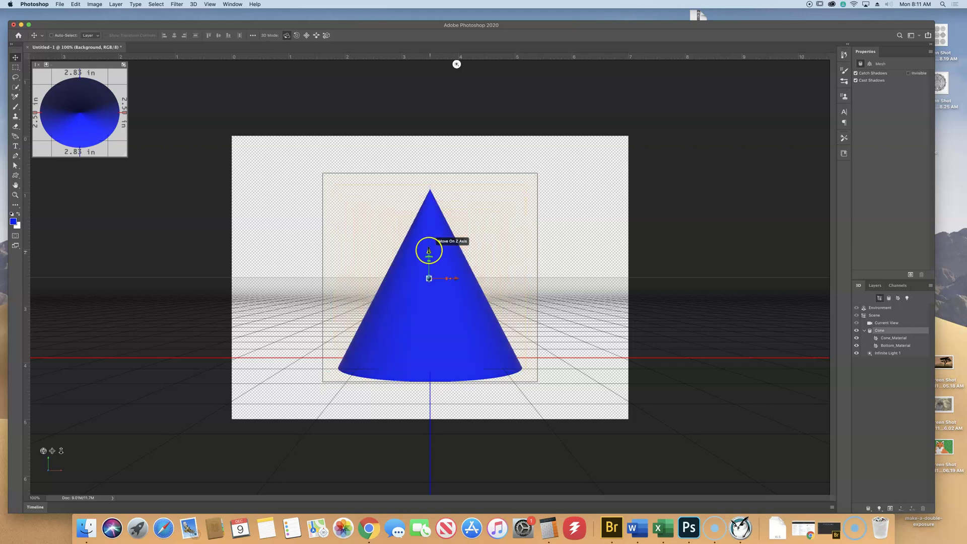
pyautogui.moveTo(429, 251)
pyautogui.mouseDown()
pyautogui.moveTo(430, 199)
pyautogui.moveTo(431, 286)
pyautogui.moveTo(429, 210)
pyautogui.moveTo(434, 270)
pyautogui.moveTo(440, 213)
pyautogui.moveTo(435, 281)
pyautogui.moveTo(442, 226)
pyautogui.moveTo(444, 240)
pyautogui.mouseUp()
pyautogui.click(428, 264)
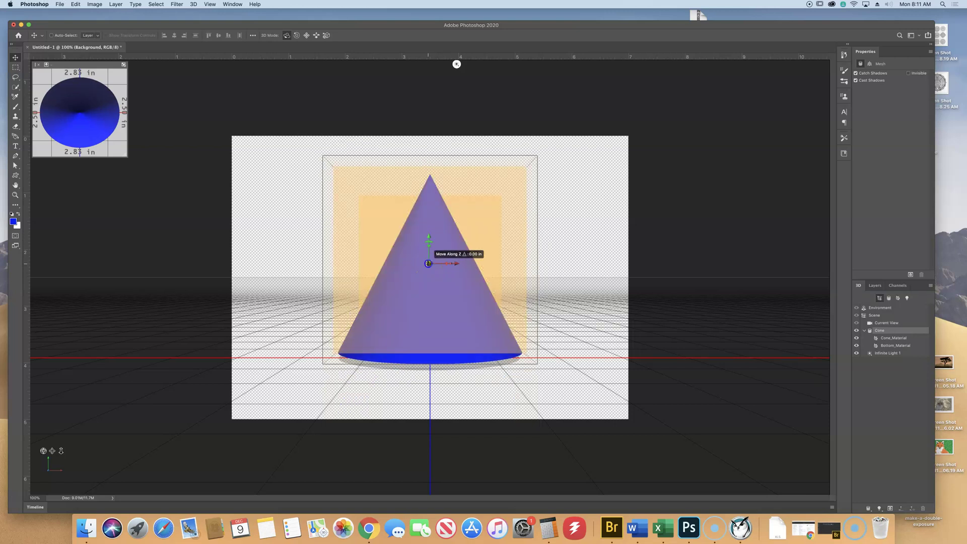
pyautogui.click(430, 263)
pyautogui.click(546, 245)
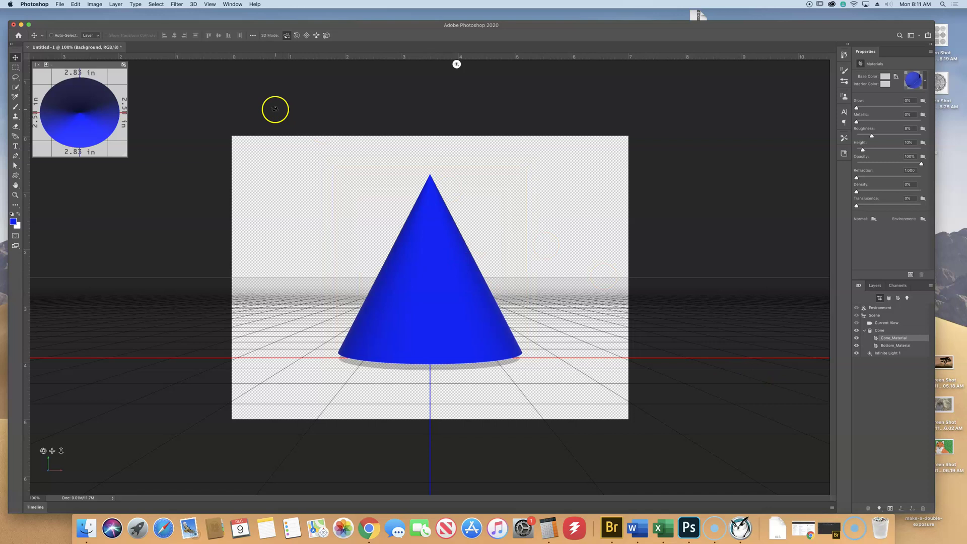
# - Select the cone mesh and scale it uniformly to about 3 in wide
pyautogui.click(429, 257)
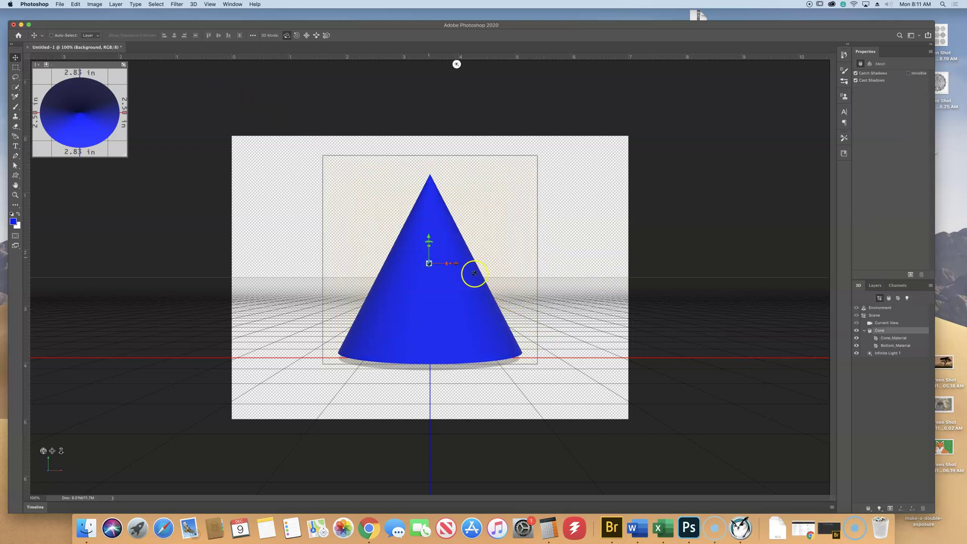
pyautogui.click(430, 263)
pyautogui.moveTo(430, 262); pyautogui.dragTo(367, 253)
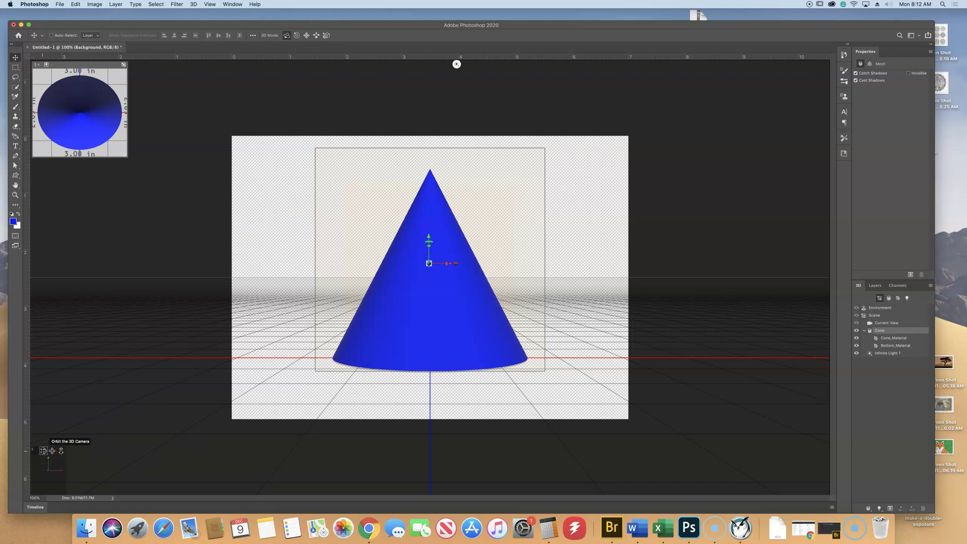
pyautogui.click(52, 451)
# - Show the document's history and revert to the Fill state where the whole canvas is solid blue
pyautogui.click(228, 4)
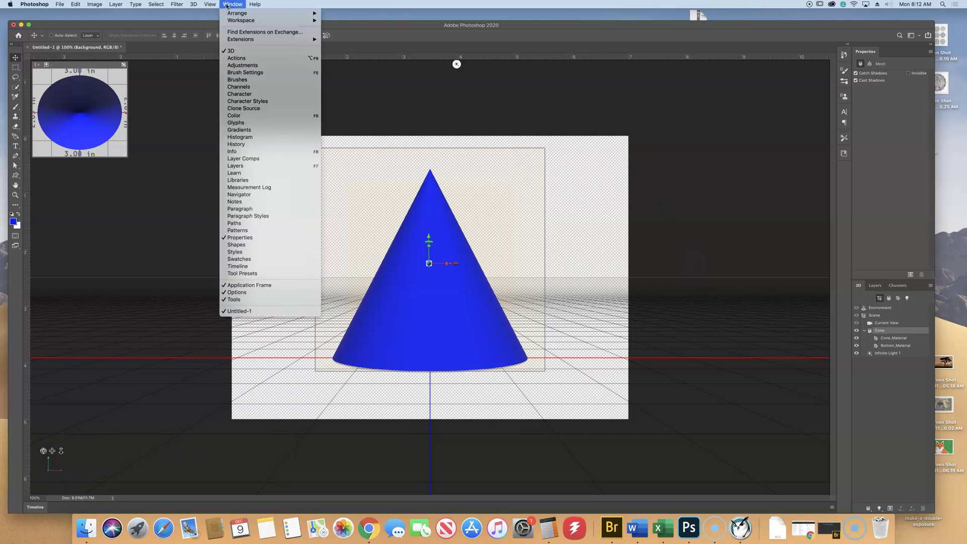
pyautogui.click(305, 144)
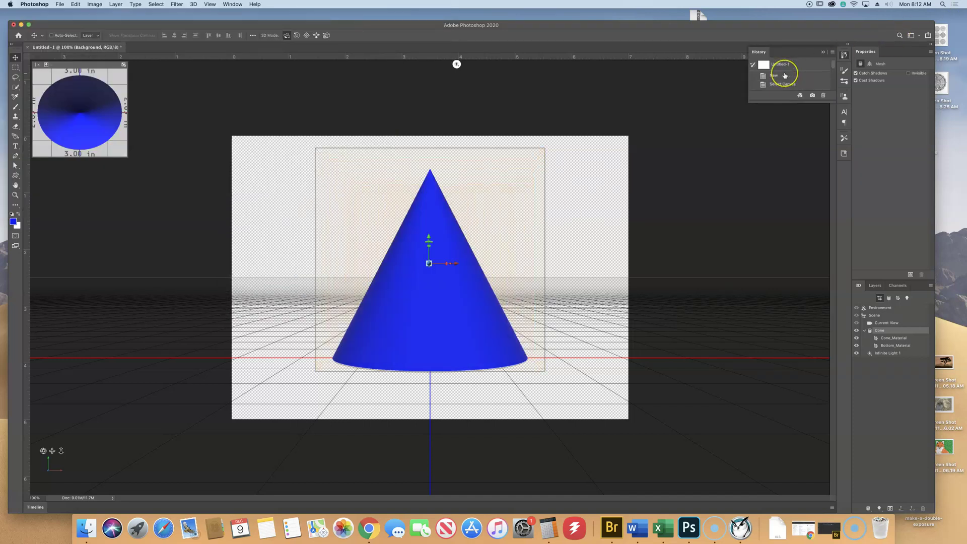
pyautogui.click(784, 84)
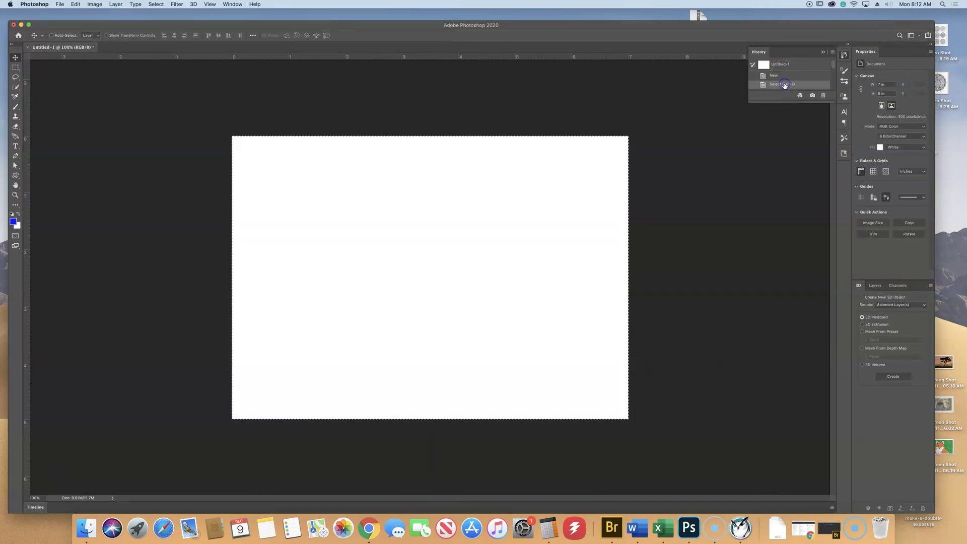
pyautogui.scroll(-2, 785, 83)
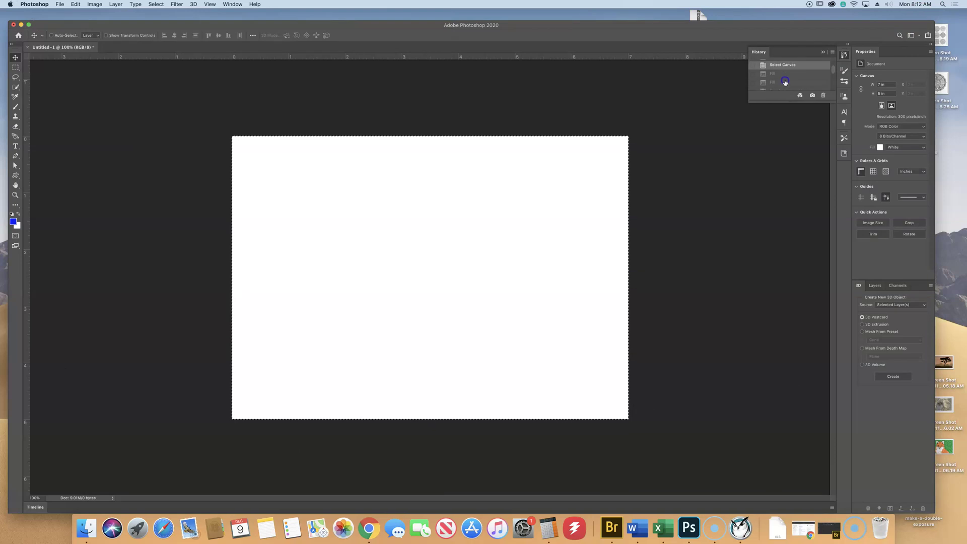
pyautogui.click(785, 82)
pyautogui.scroll(-1, 786, 81)
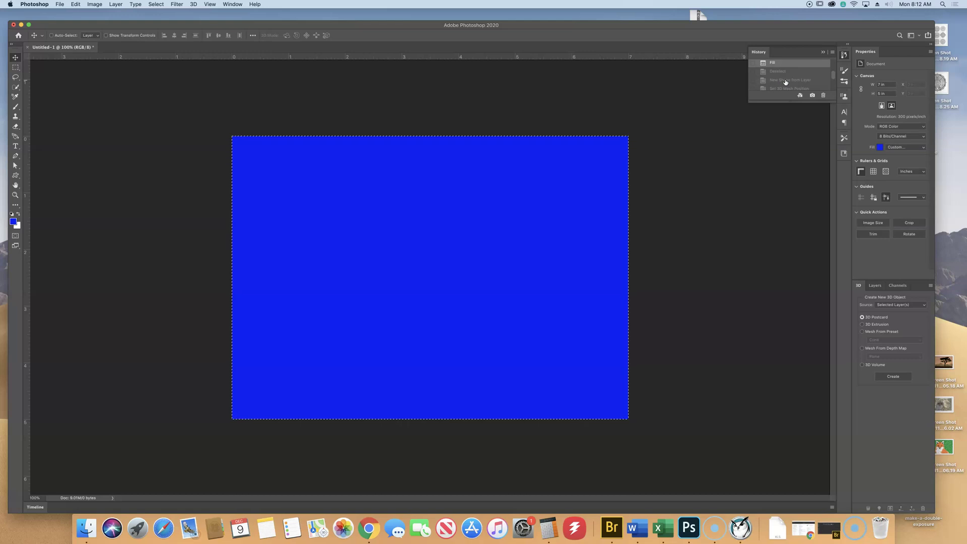
# - Create a new 3D mesh from the blue layer using the Hat preset
pyautogui.click(193, 4)
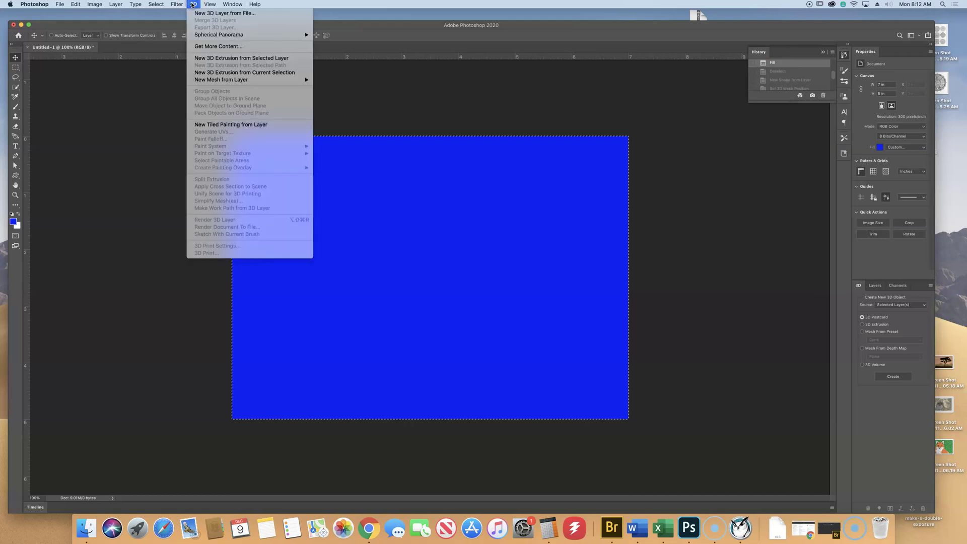
pyautogui.moveTo(217, 81)
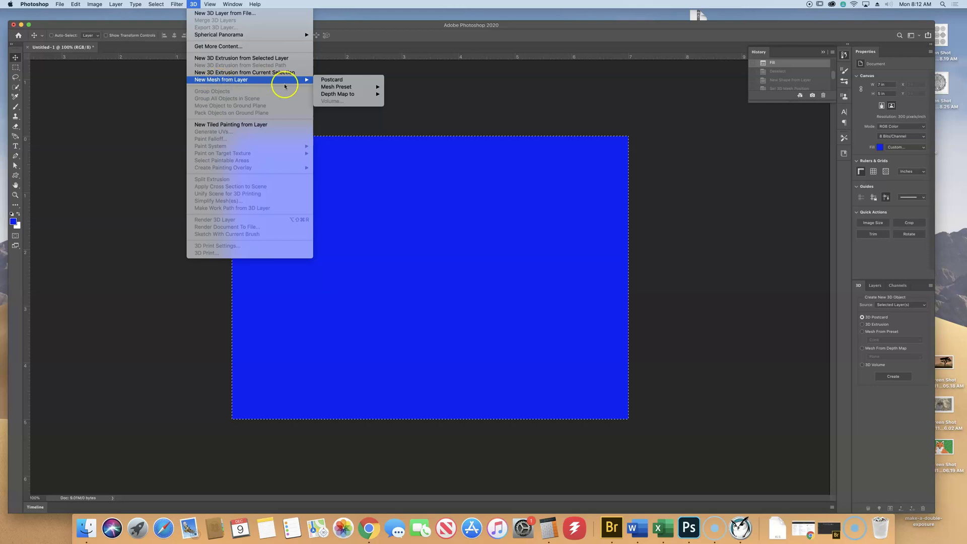
pyautogui.moveTo(323, 89)
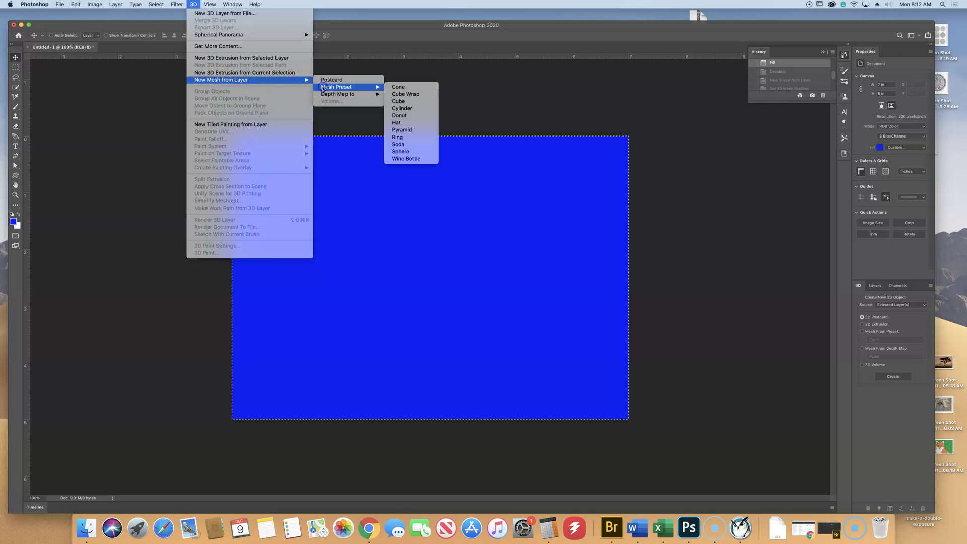
pyautogui.click(376, 88)
pyautogui.click(416, 111)
pyautogui.click(403, 126)
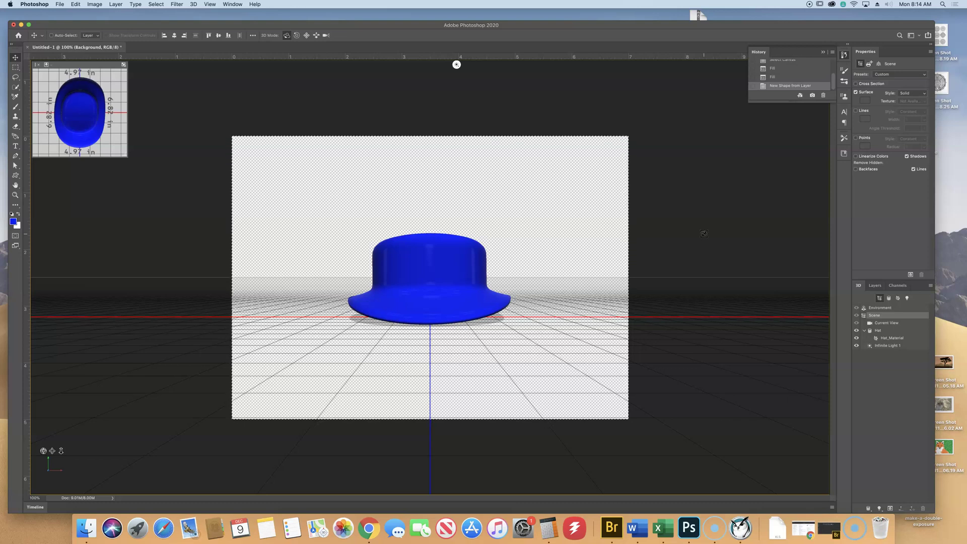
# - Close the untitled hat document without saving its changes
pyautogui.click(71, 126)
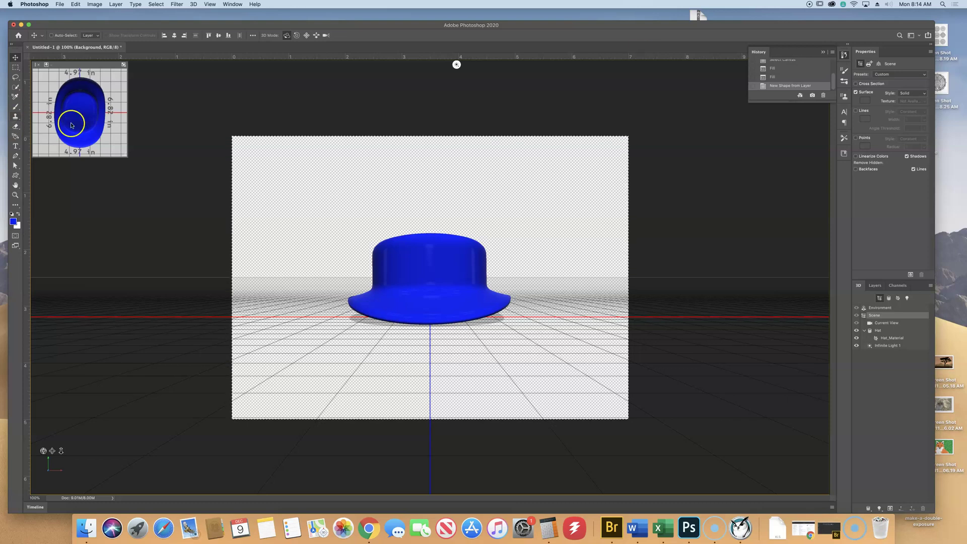
pyautogui.click(27, 47)
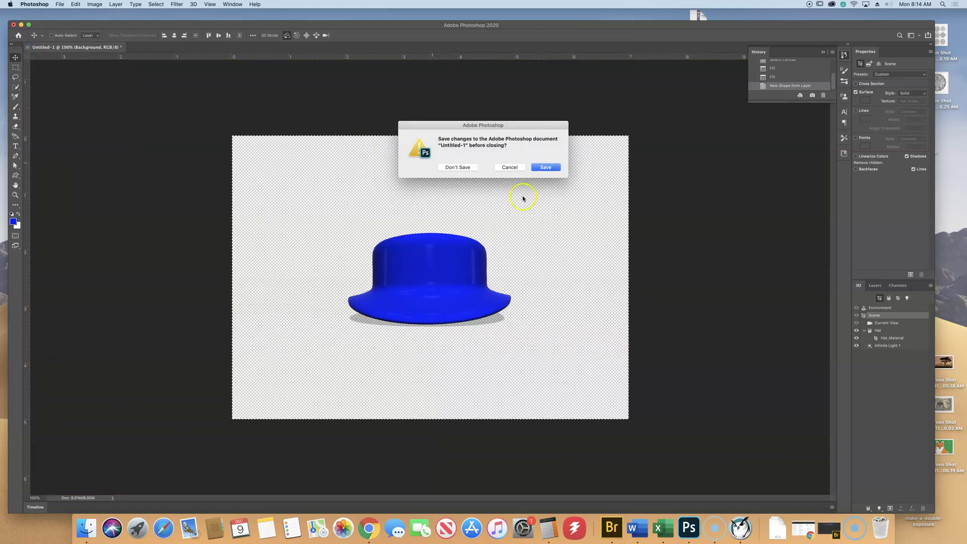
pyautogui.click(451, 168)
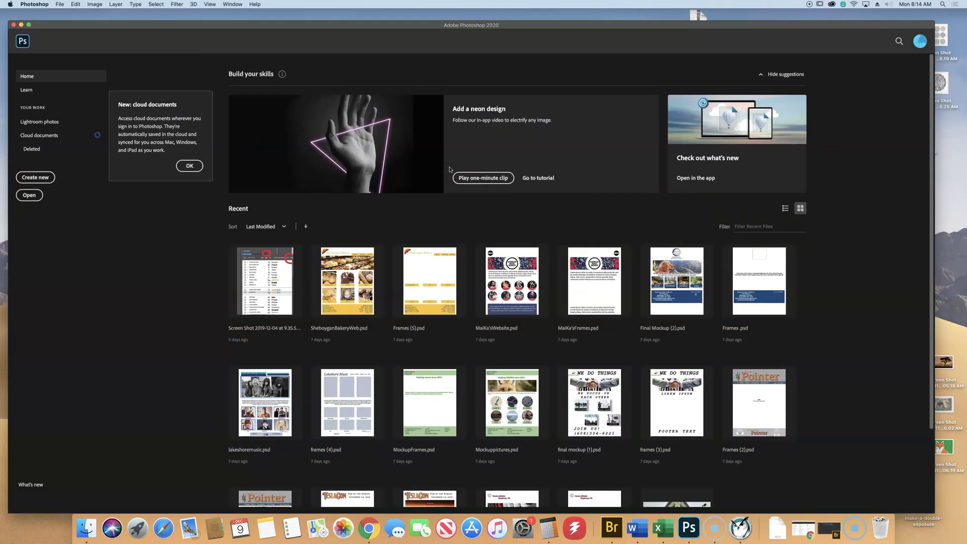
# - Open 15Start.psd from the Lesson15 folder inside Photoshop Book Files on the Desktop
pyautogui.click(59, 4)
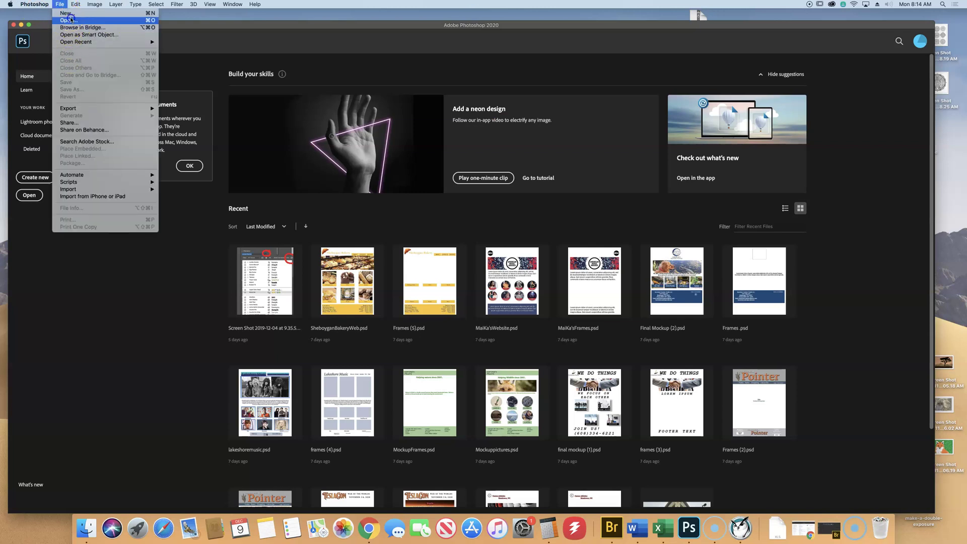
pyautogui.press('Escape')
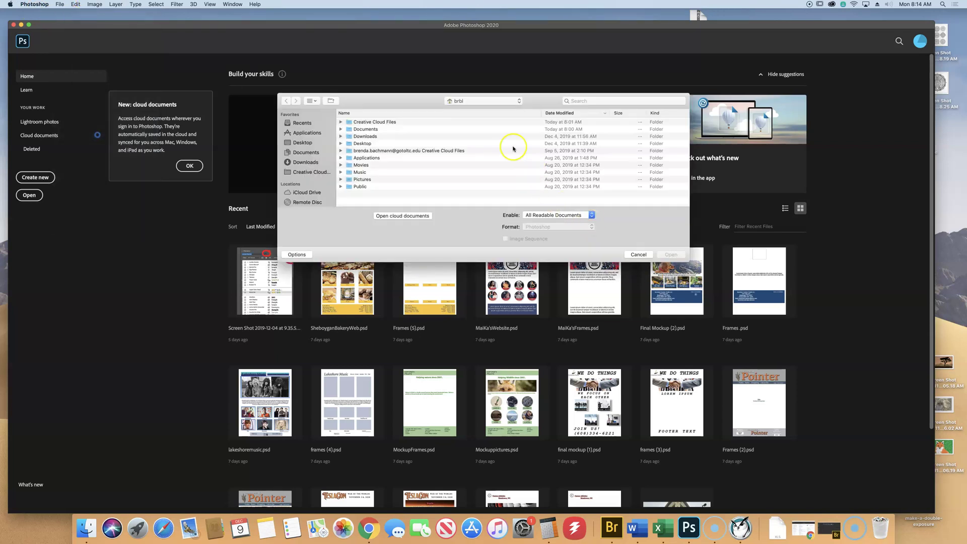
pyautogui.doubleClick(359, 144)
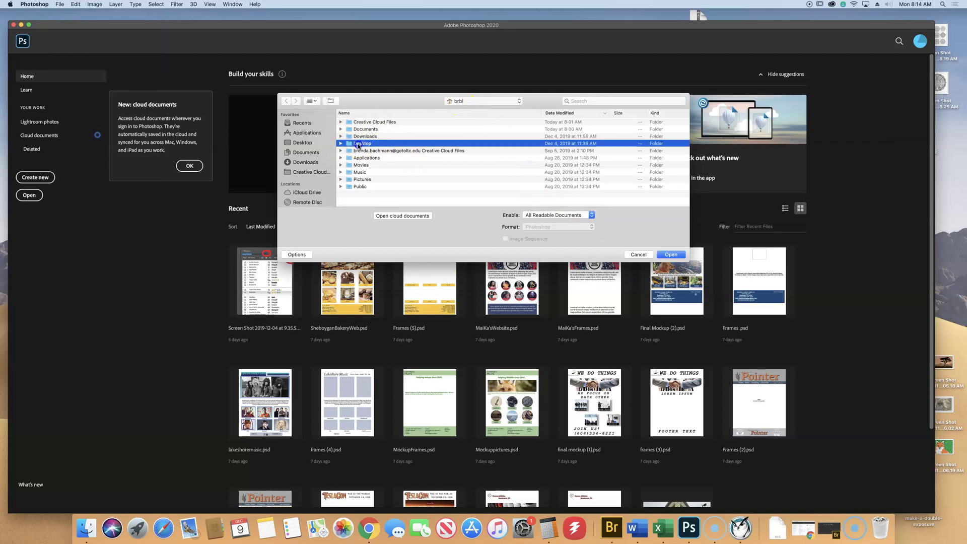
pyautogui.scroll(-5, 396, 171)
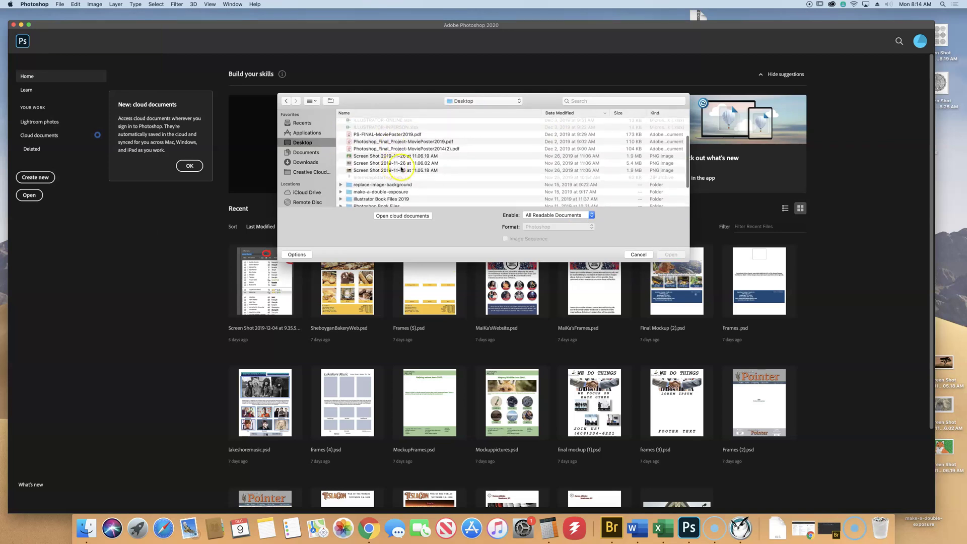
pyautogui.doubleClick(403, 172)
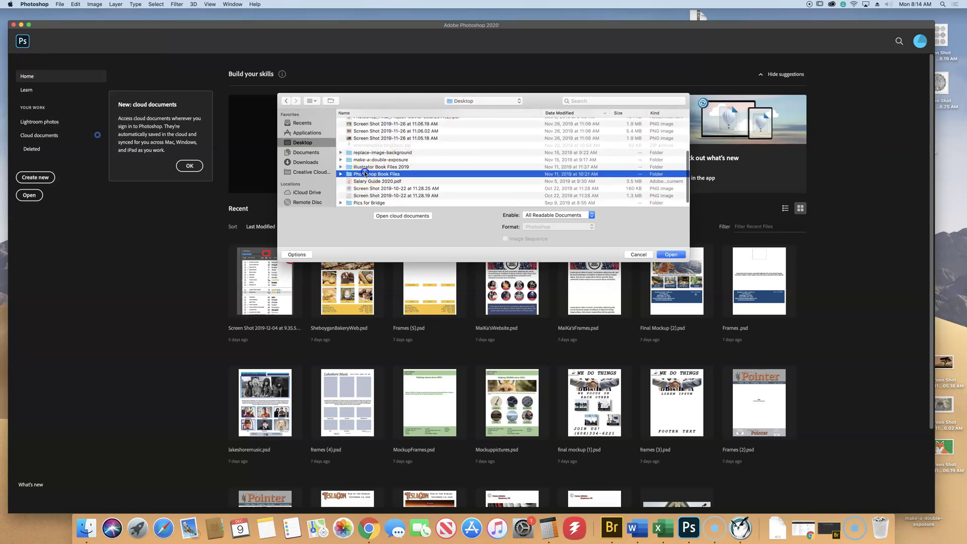
pyautogui.scroll(2, 407, 170)
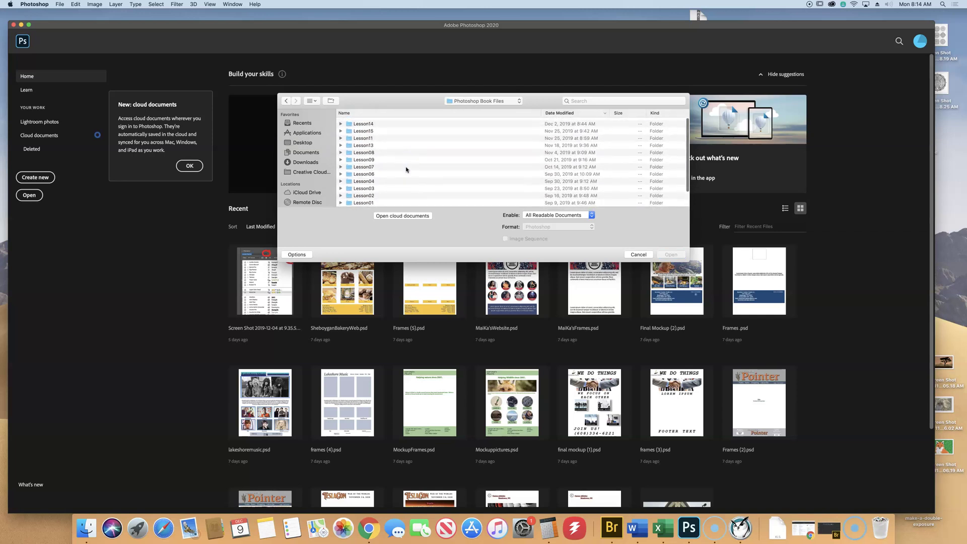
pyautogui.doubleClick(363, 129)
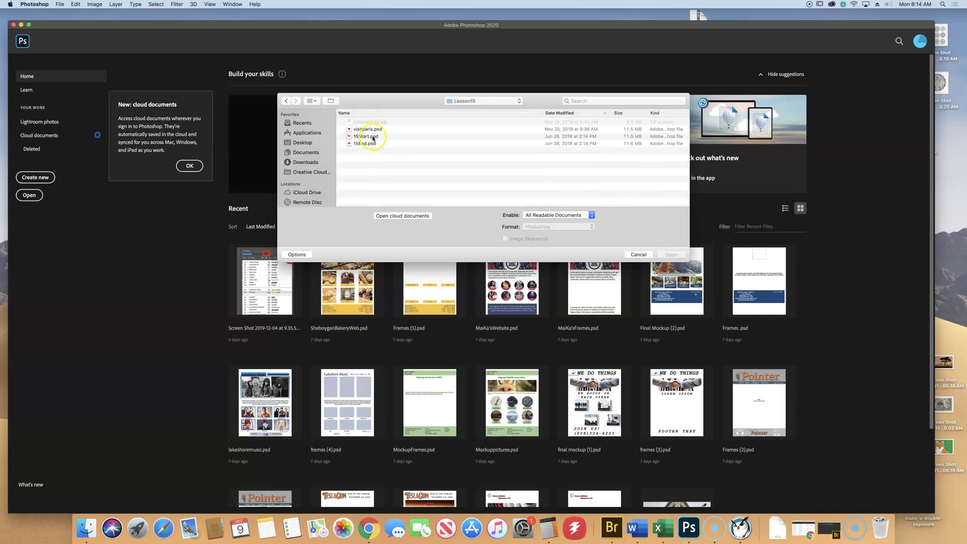
pyautogui.click(366, 136)
pyautogui.click(518, 172)
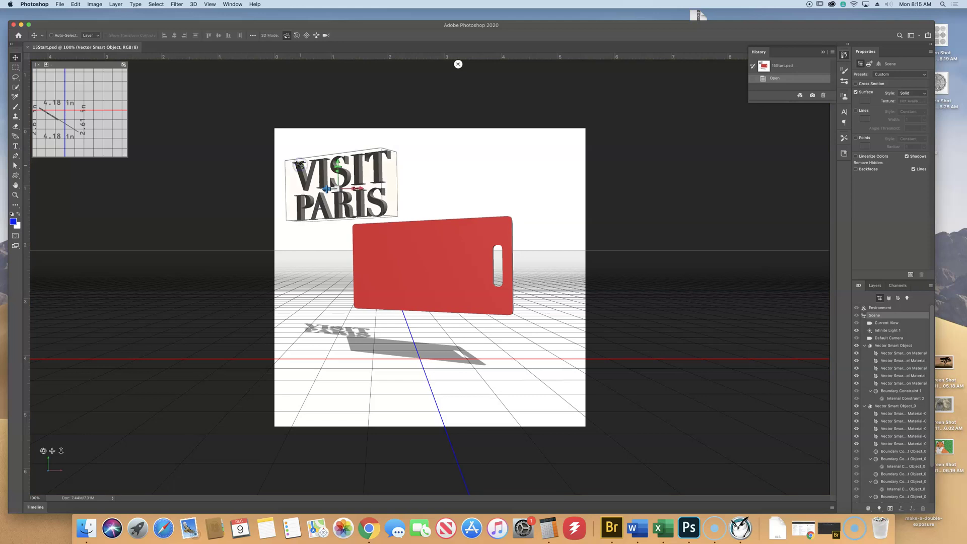
# - Select the VISIT PARIS text mesh in the 3D scene and inspect its axis handles
pyautogui.click(510, 132)
pyautogui.click(359, 160)
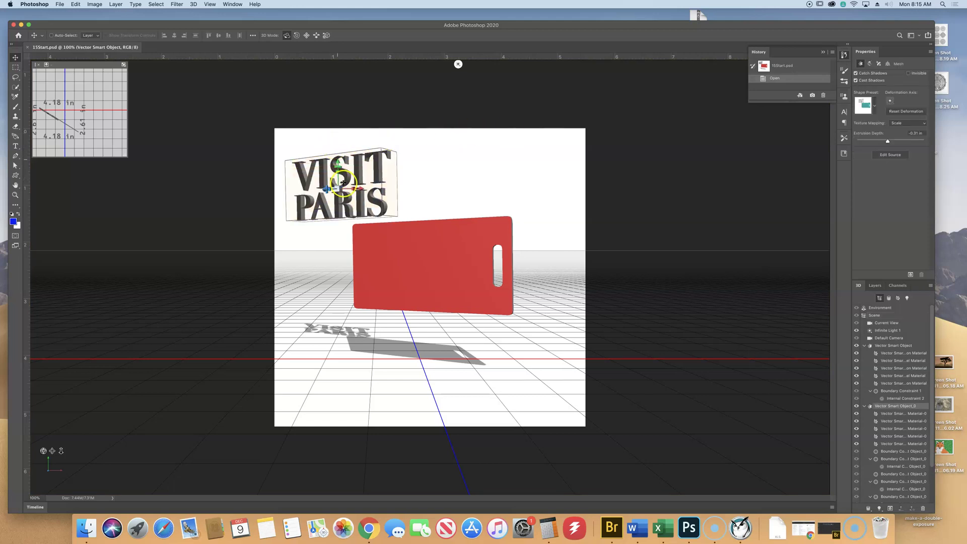
pyautogui.click(340, 193)
pyautogui.moveTo(341, 194); pyautogui.dragTo(360, 192)
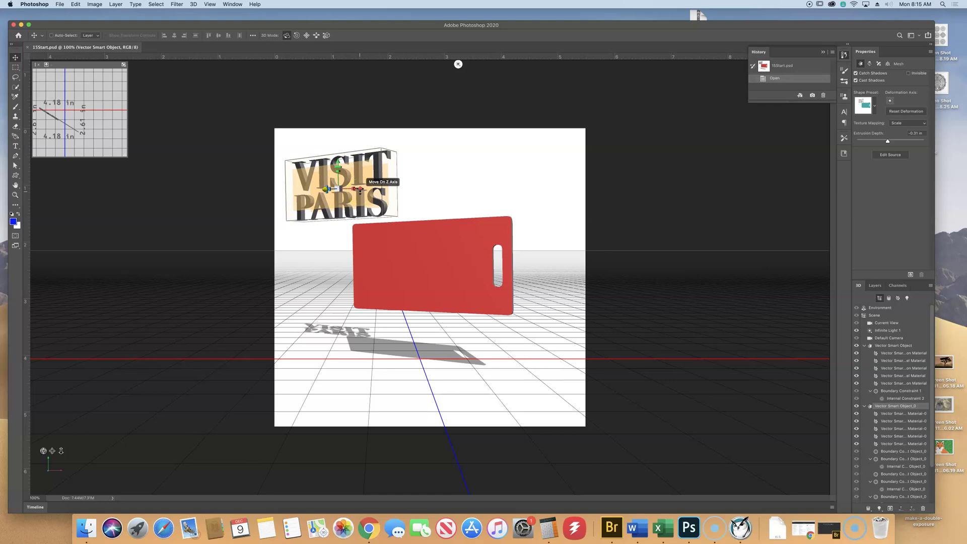
pyautogui.click(358, 190)
pyautogui.click(459, 153)
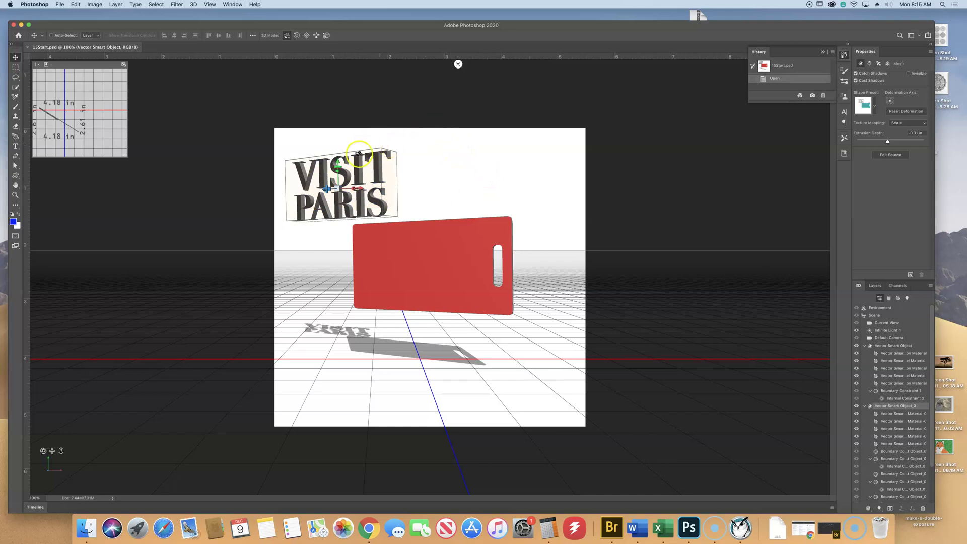
# - Move the VISIT PARIS text down along the Y axis and across along the X axis onto the red luggage tag
pyautogui.click(337, 162)
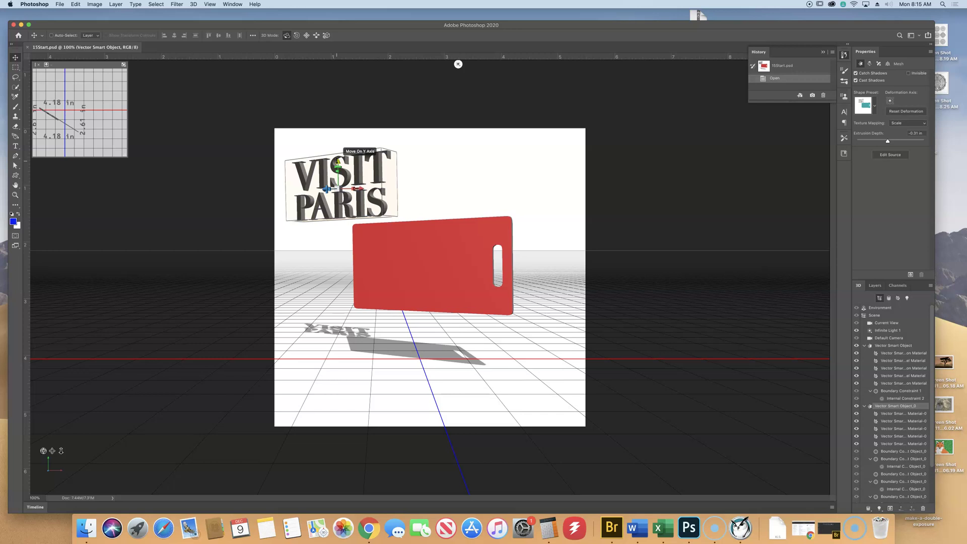
pyautogui.moveTo(338, 163); pyautogui.dragTo(387, 237)
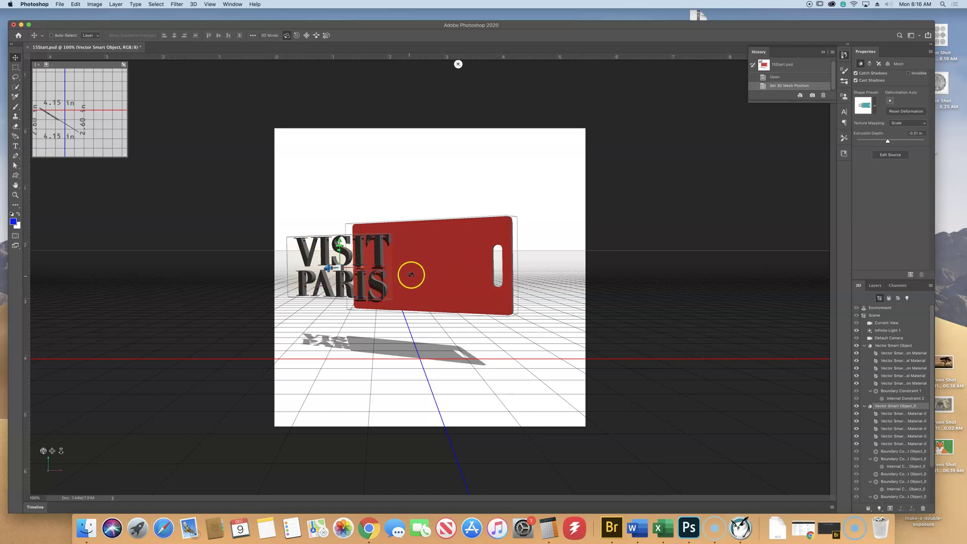
pyautogui.click(370, 268)
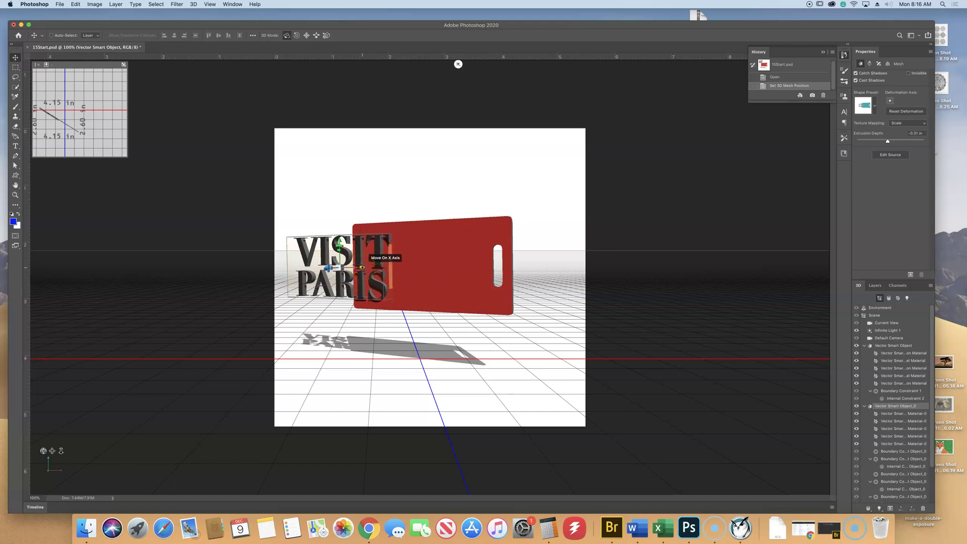
pyautogui.moveTo(362, 267); pyautogui.dragTo(459, 269)
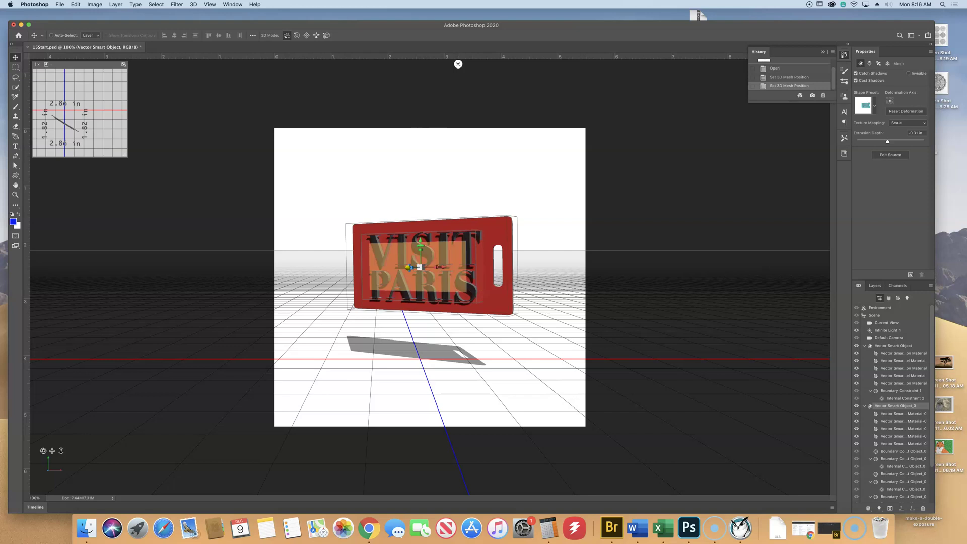
# - Save a copy on the computer as luggagetag.psd with Maximize Compatibility on, and deselect the text mesh
pyautogui.click(59, 4)
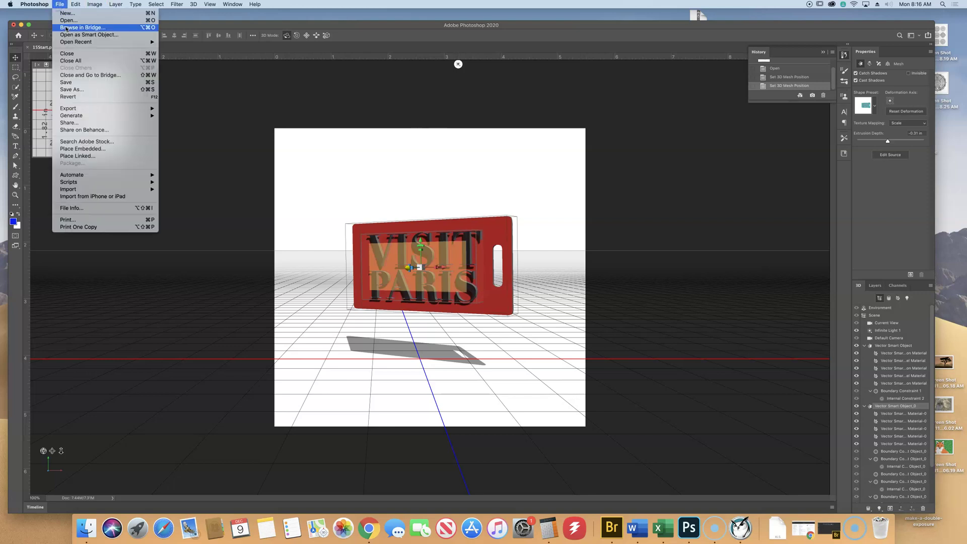
pyautogui.click(90, 88)
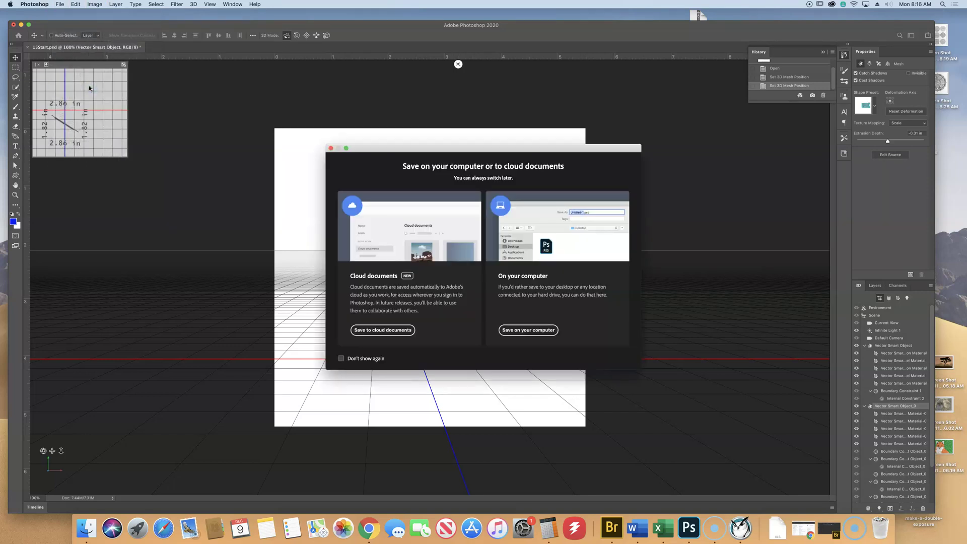
pyautogui.click(514, 331)
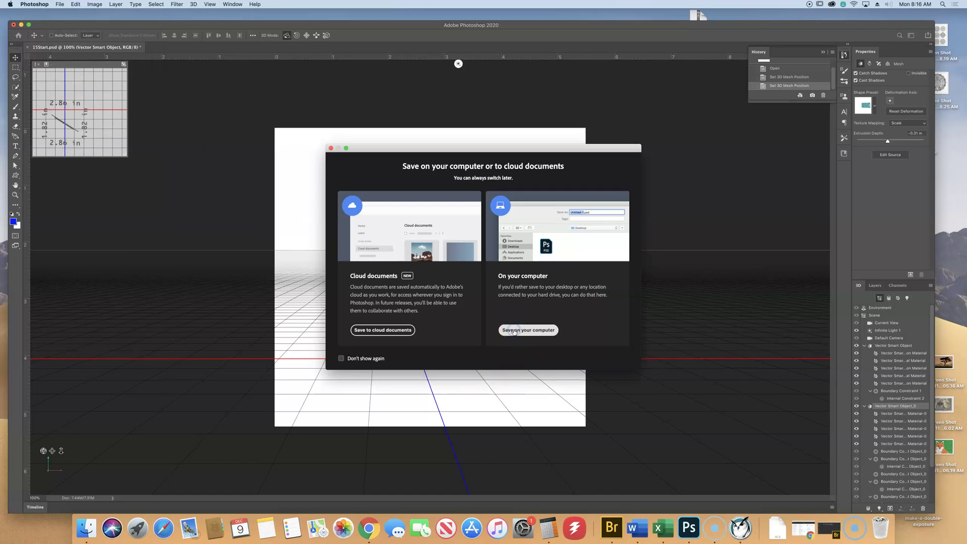
pyautogui.write('luggagetag.psd')
pyautogui.press('Return')
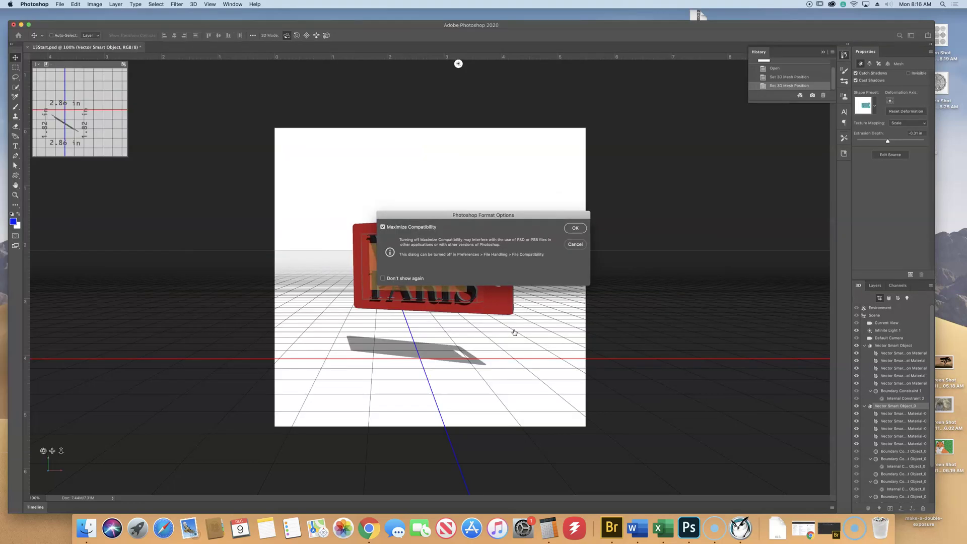
pyautogui.press('Return')
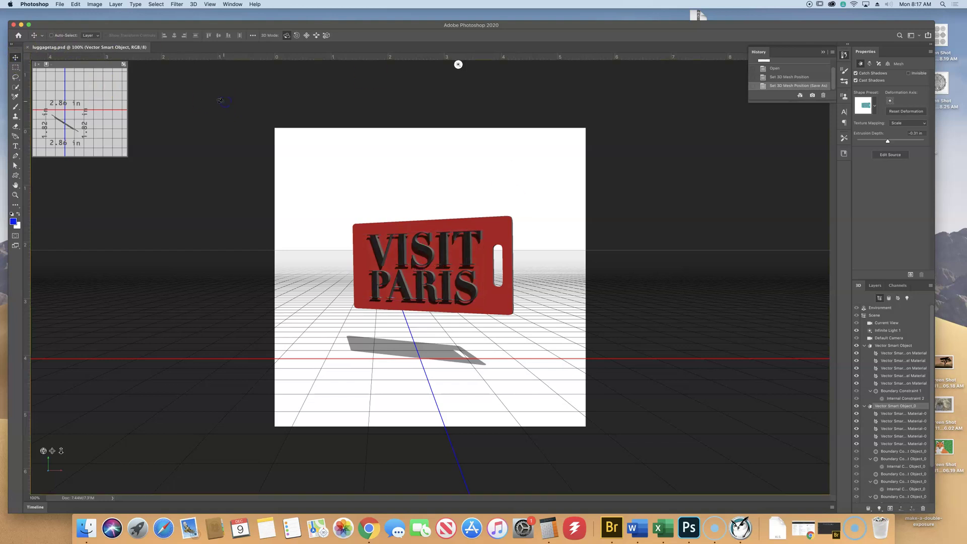
pyautogui.click(224, 101)
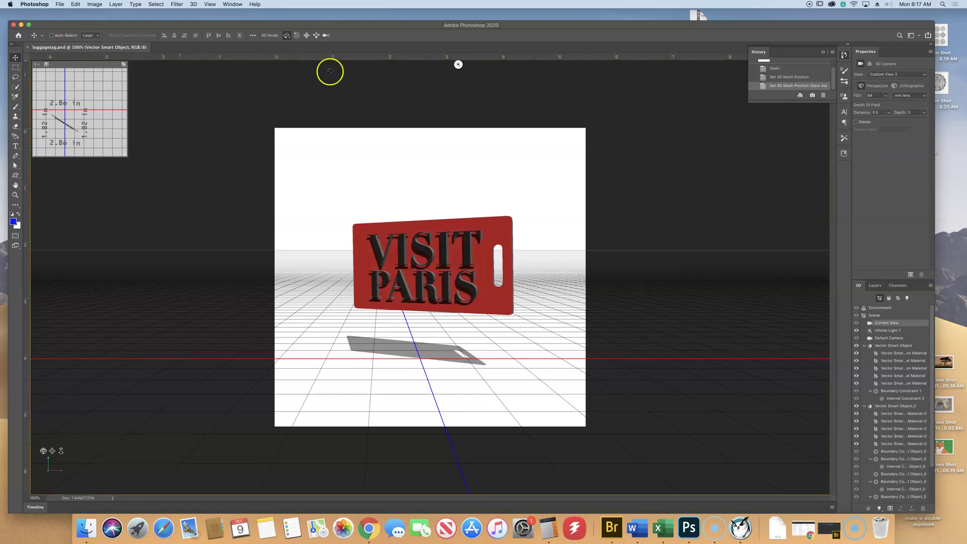
# - Configure the 3D print settings to print to Shapeways with Plastic - Alumide as the printer material
pyautogui.click(194, 4)
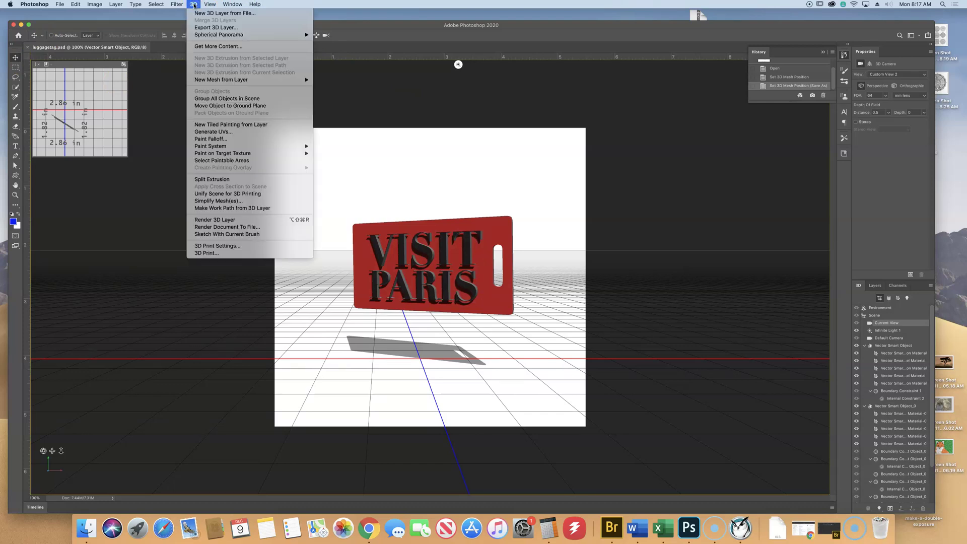
pyautogui.click(248, 246)
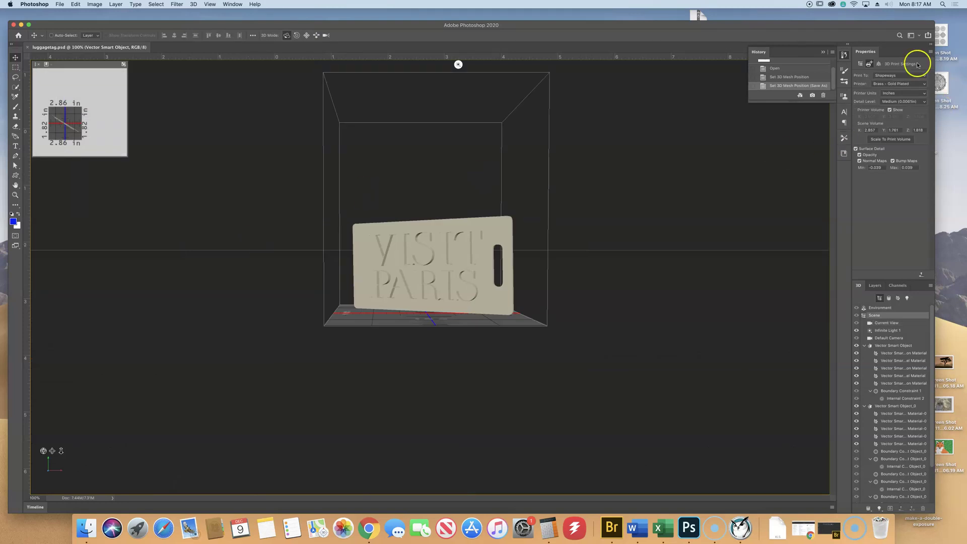
pyautogui.click(824, 54)
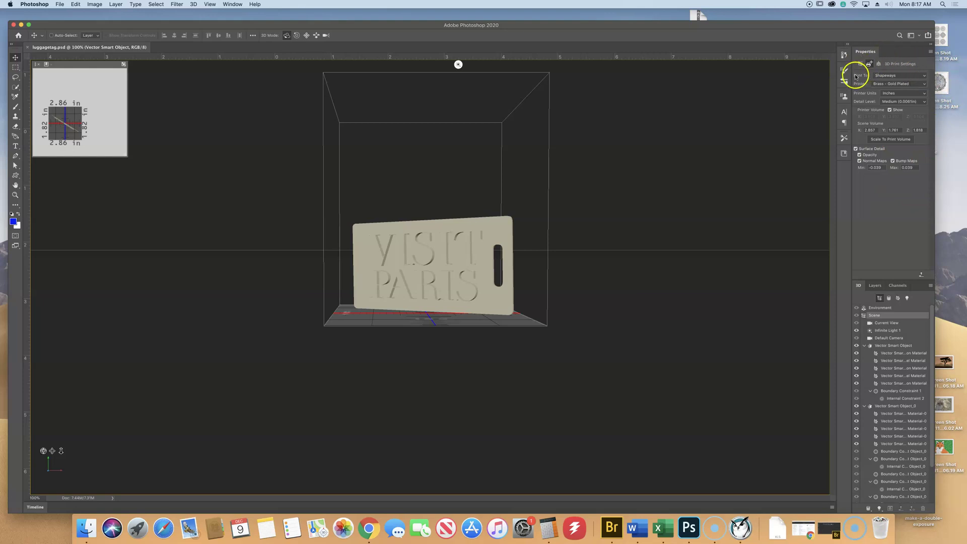
pyautogui.click(927, 77)
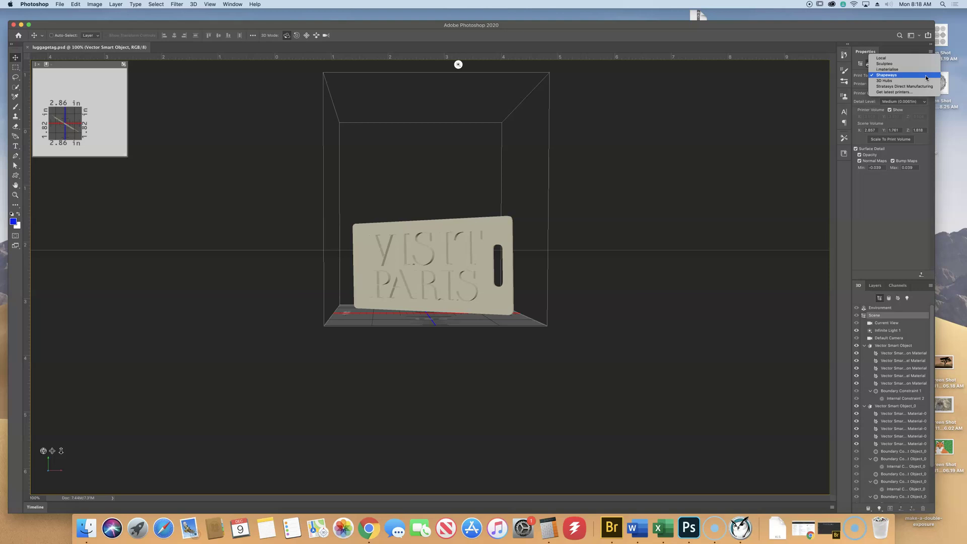
pyautogui.click(926, 76)
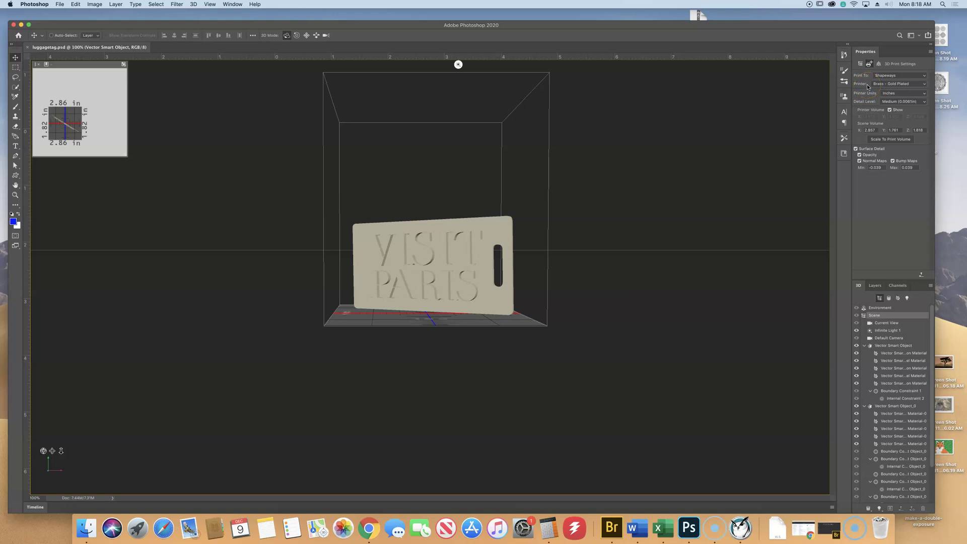
pyautogui.click(925, 84)
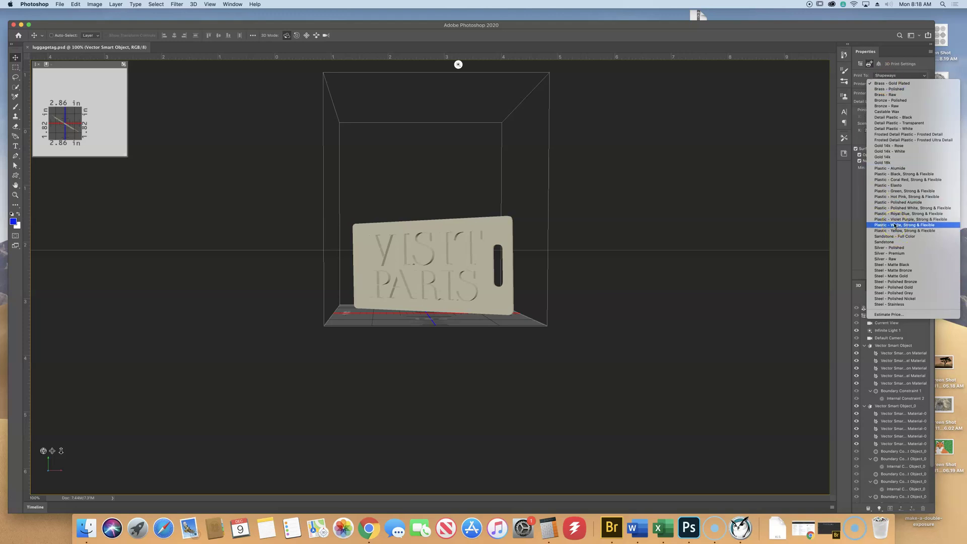
pyautogui.click(902, 169)
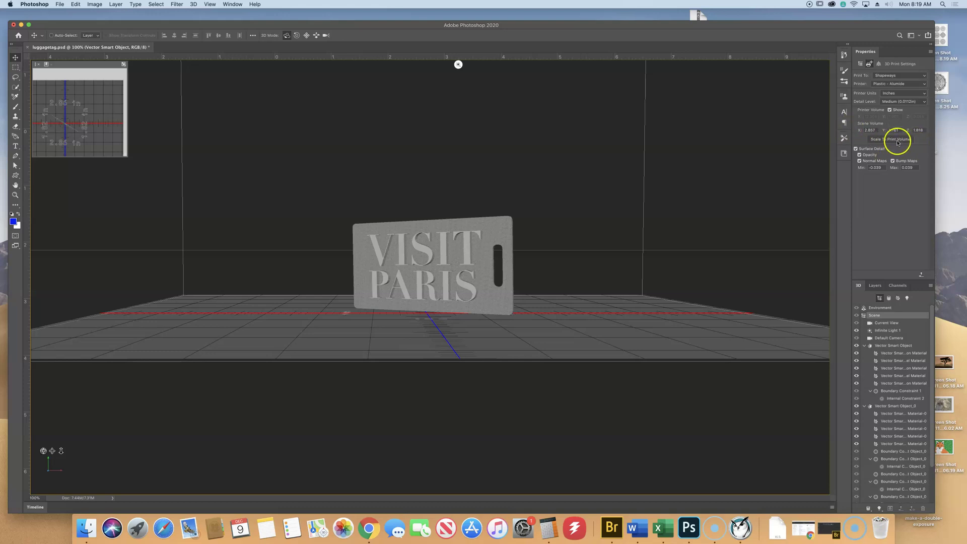
# - Scale the luggage tag scene to the print volume and leave the 3D print settings
pyautogui.click(892, 142)
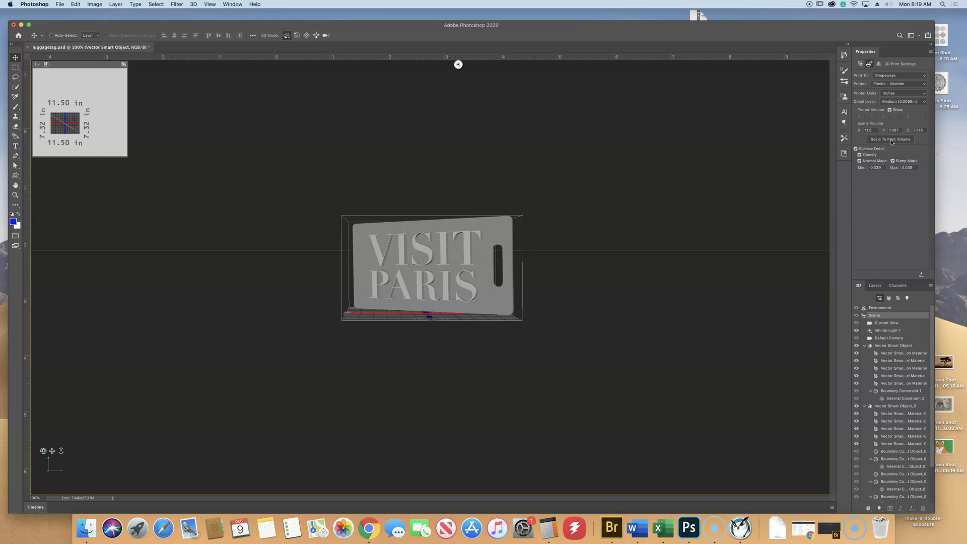
pyautogui.press('Escape')
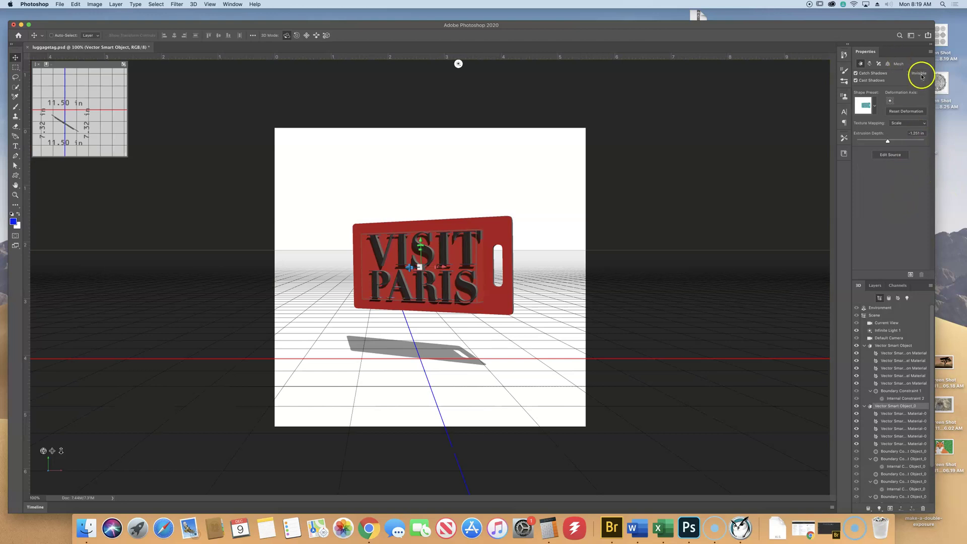
pyautogui.click(901, 82)
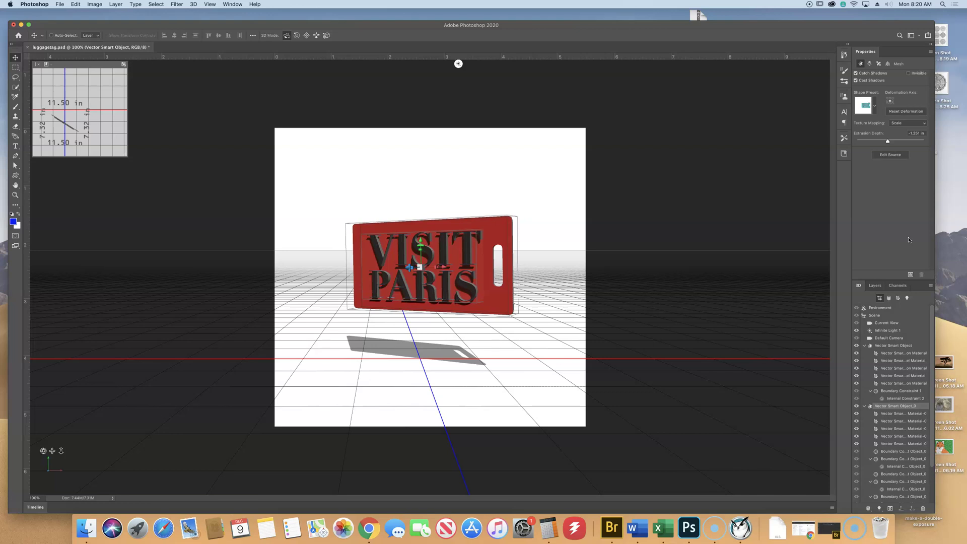
# - Prepare the luggage tag for 3D printing and export the model as luggagetag.stl to the Lesson15 folder
pyautogui.click(194, 4)
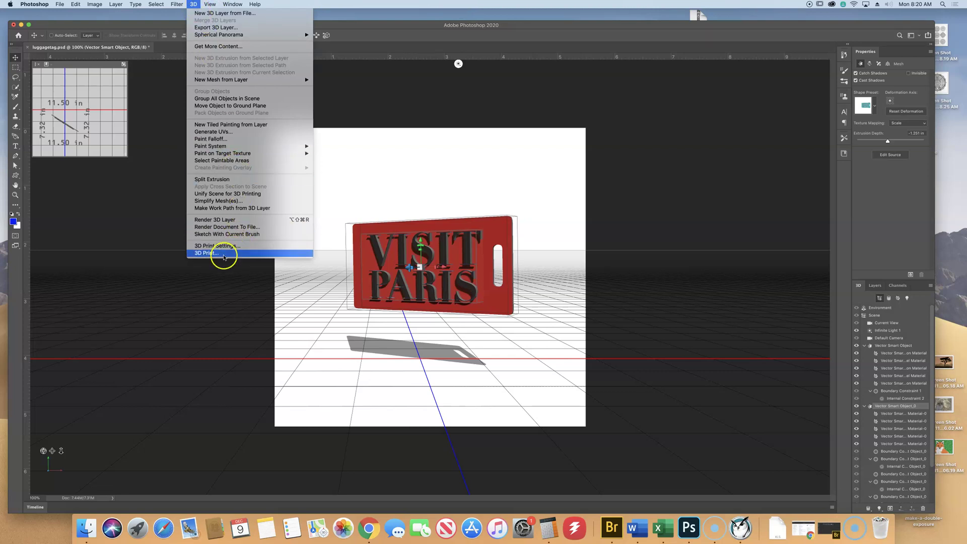
pyautogui.click(206, 253)
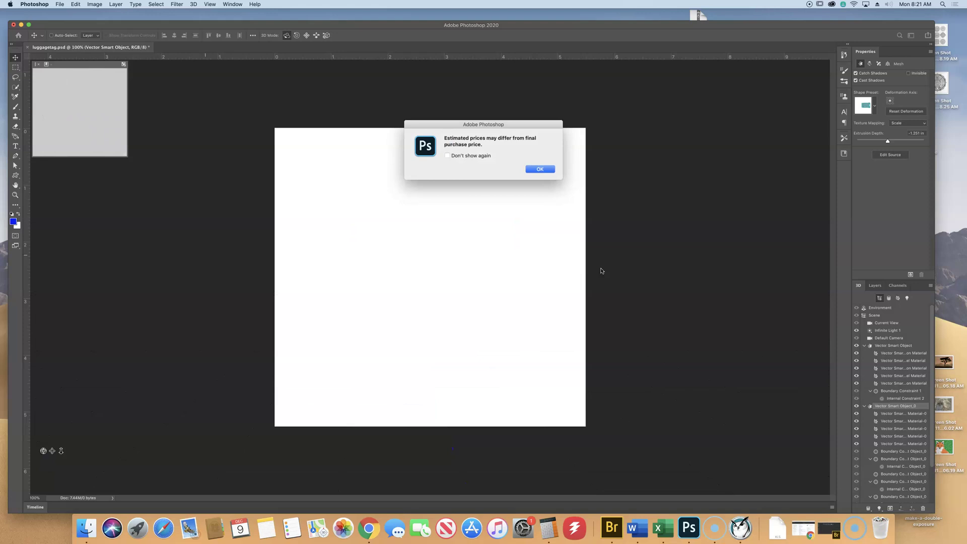
pyautogui.click(541, 169)
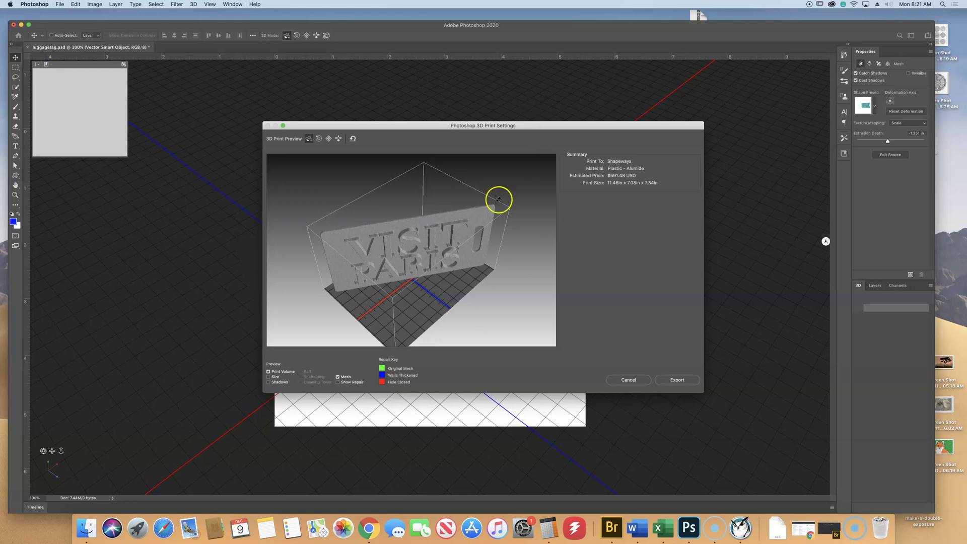
pyautogui.click(685, 382)
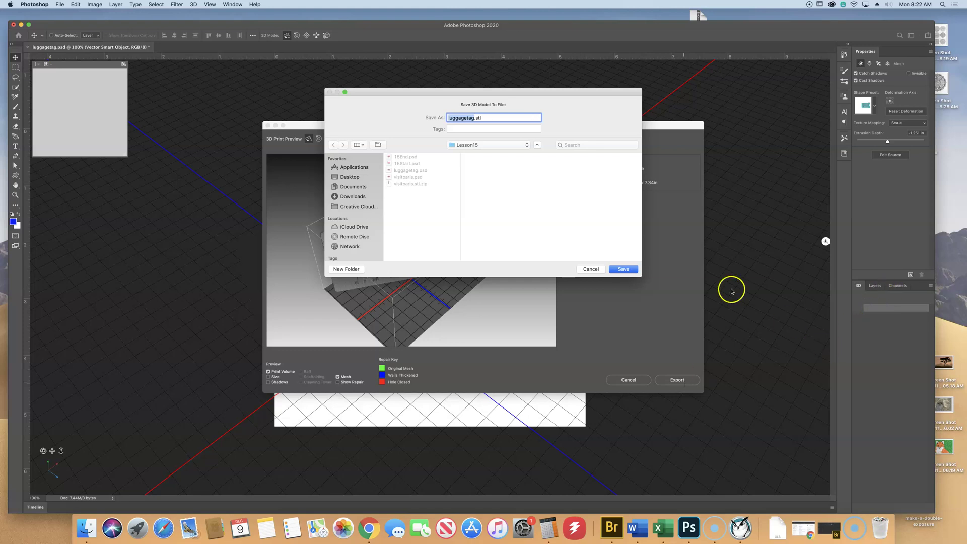
pyautogui.click(627, 270)
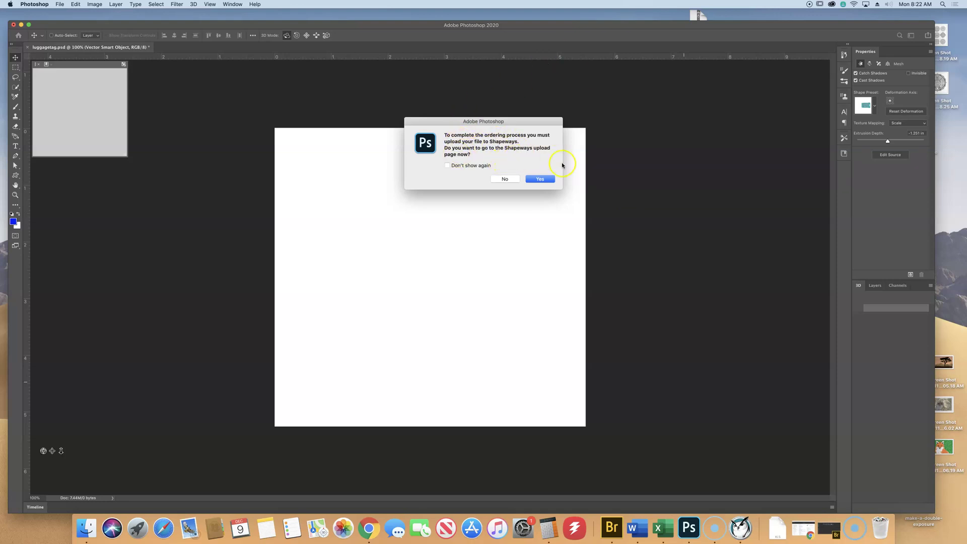
# - Continue to the Shapeways website in the browser, accept its cookie notice, and open the 3D model upload page
pyautogui.click(548, 182)
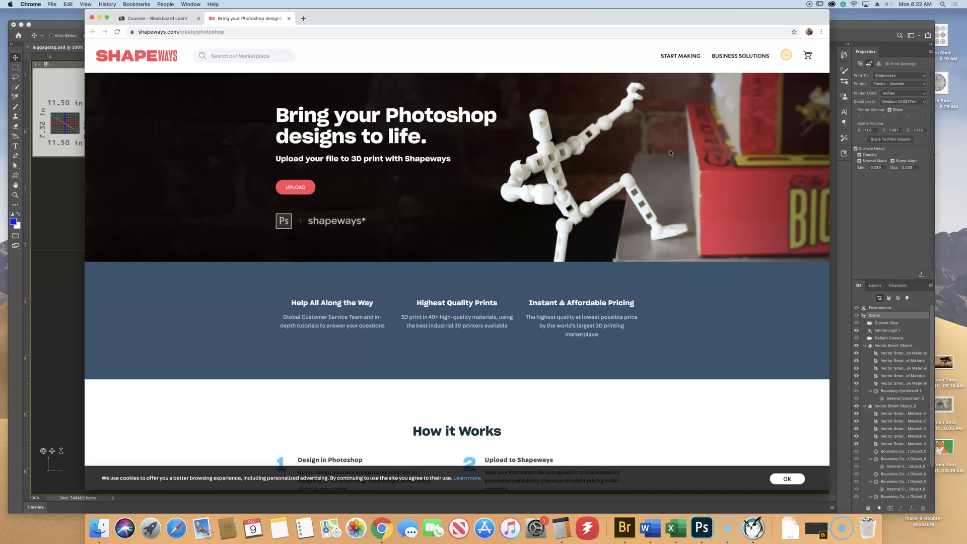
pyautogui.scroll(-5, 500, 152)
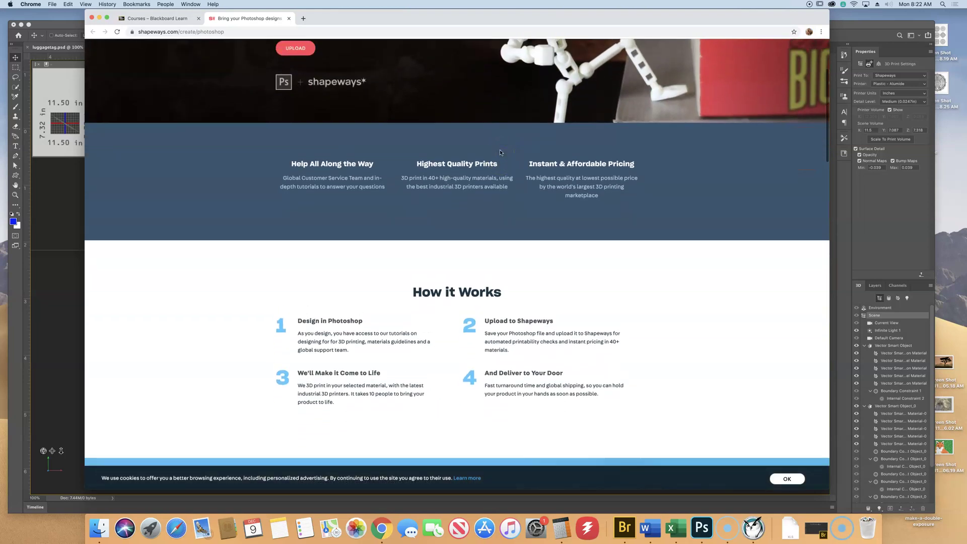
pyautogui.scroll(5, 500, 152)
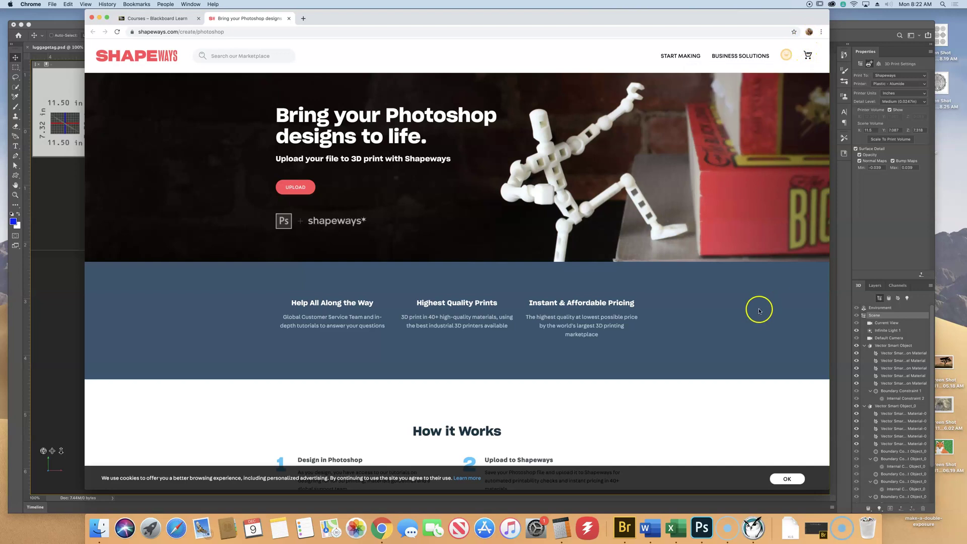
pyautogui.scroll(-1, 756, 401)
pyautogui.click(779, 481)
pyautogui.click(296, 172)
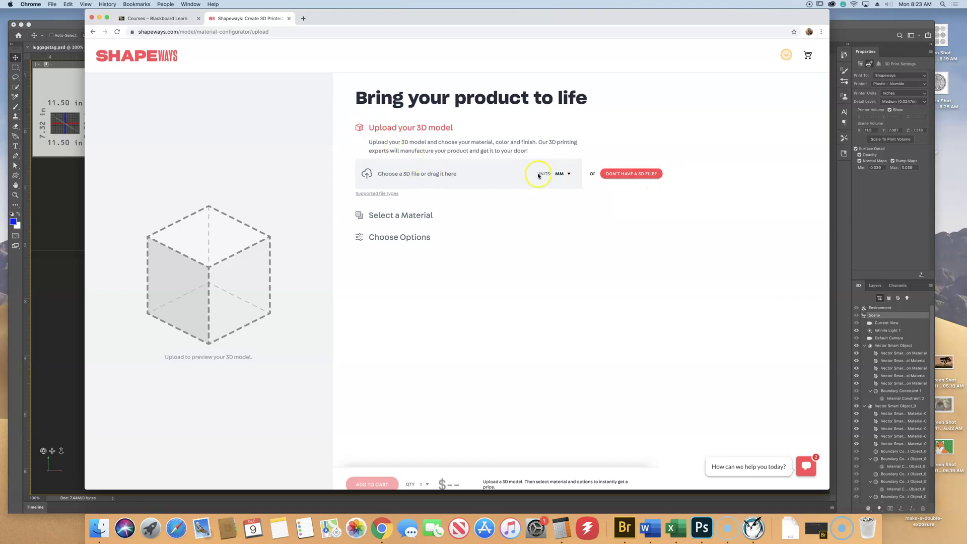
# - Upload luggagetag.stl.zip from the Lesson15 folder inside Photoshop Book Files on the Desktop
pyautogui.click(443, 177)
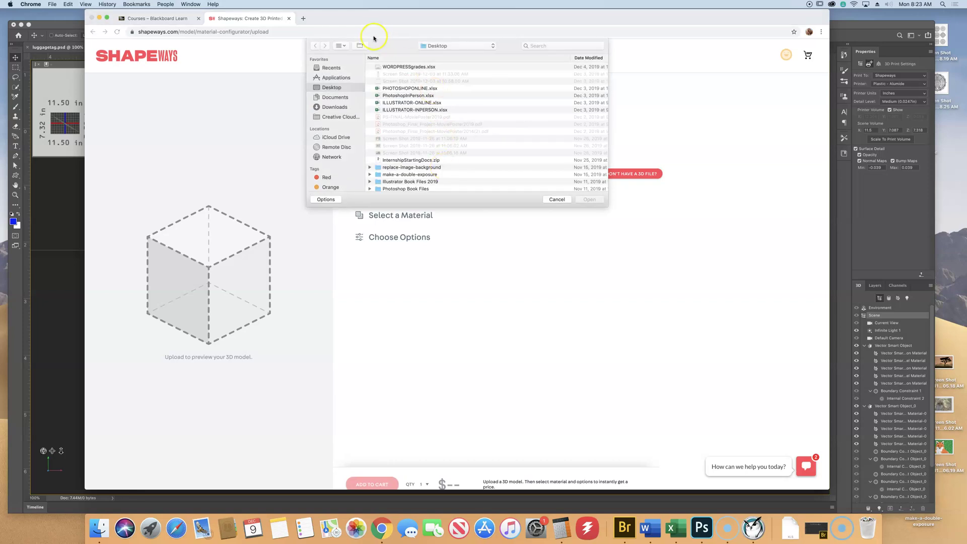
pyautogui.scroll(-2, 426, 177)
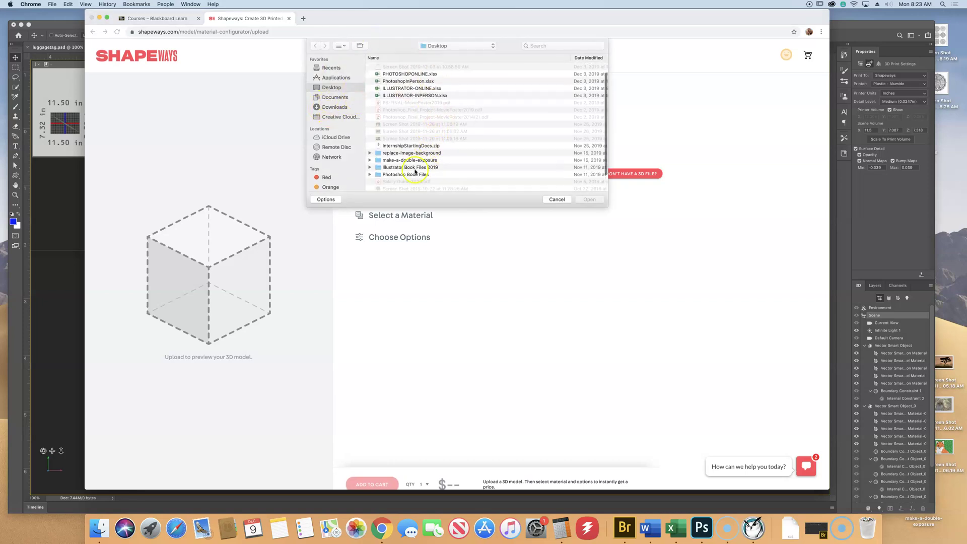
pyautogui.click(409, 174)
pyautogui.doubleClick(409, 174)
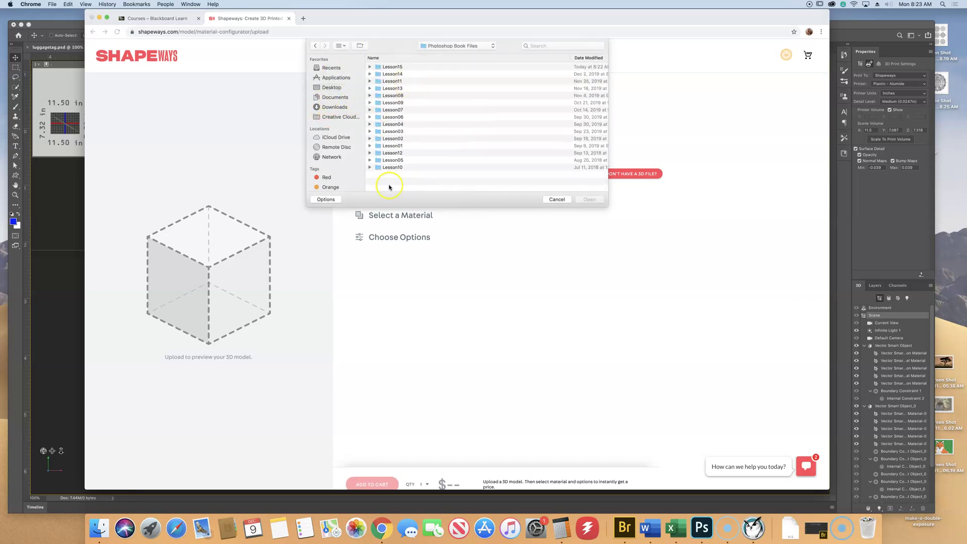
pyautogui.doubleClick(388, 69)
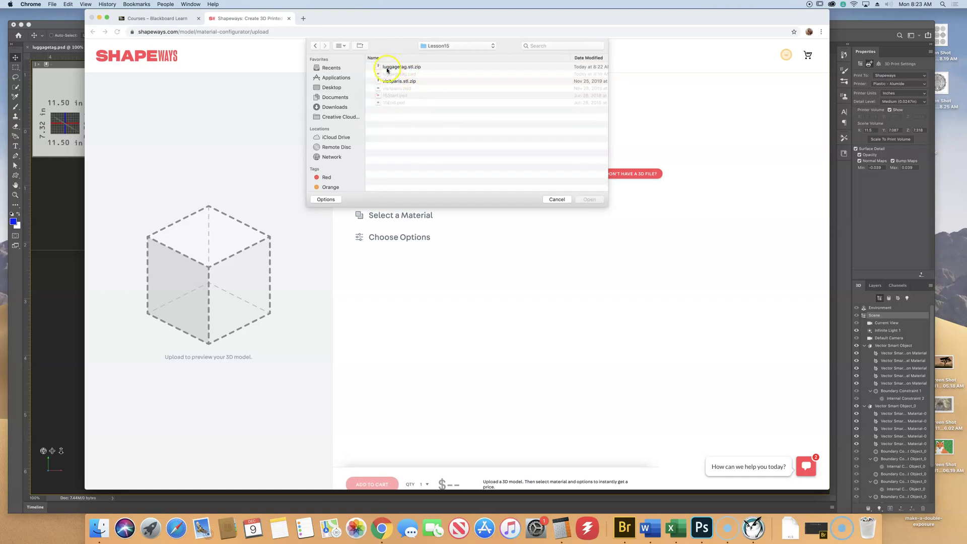
pyautogui.click(393, 67)
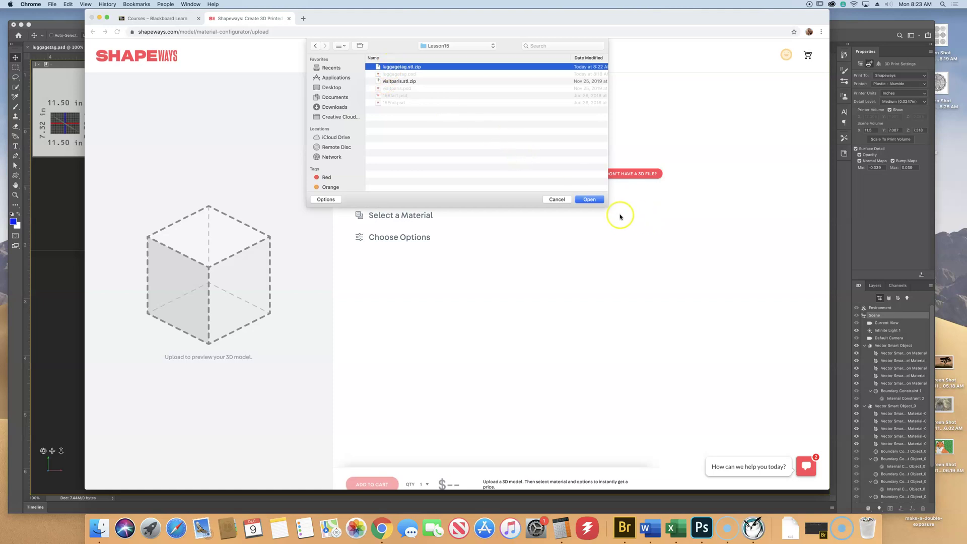
pyautogui.click(596, 200)
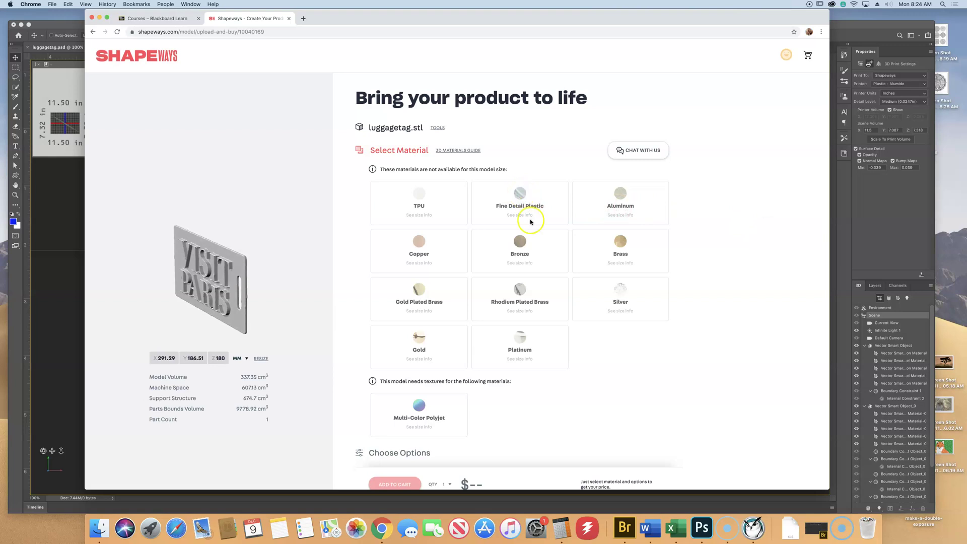
# - Review the Shapeways material choices and the 3D preview of the uploaded luggage tag
pyautogui.click(516, 197)
pyautogui.scroll(-1, 509, 169)
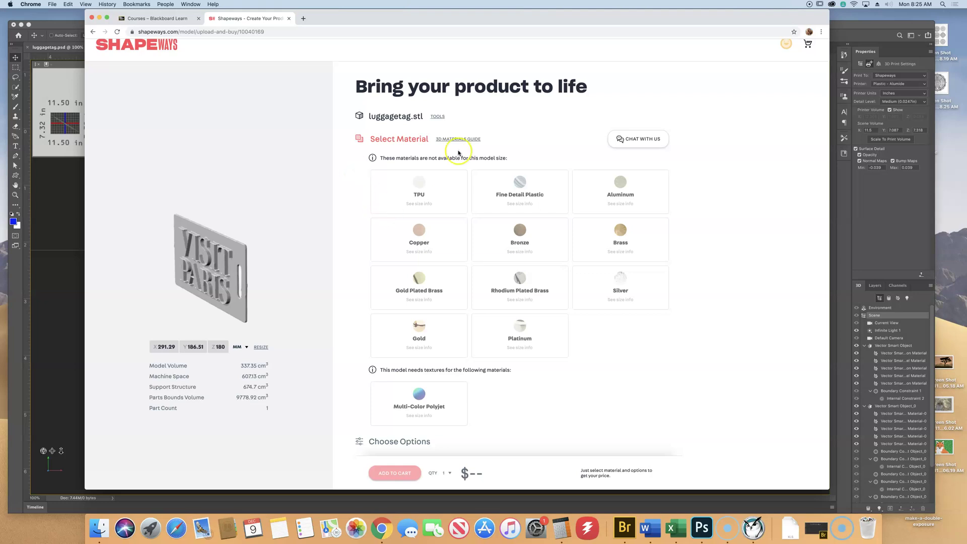
pyautogui.scroll(-3, 263, 118)
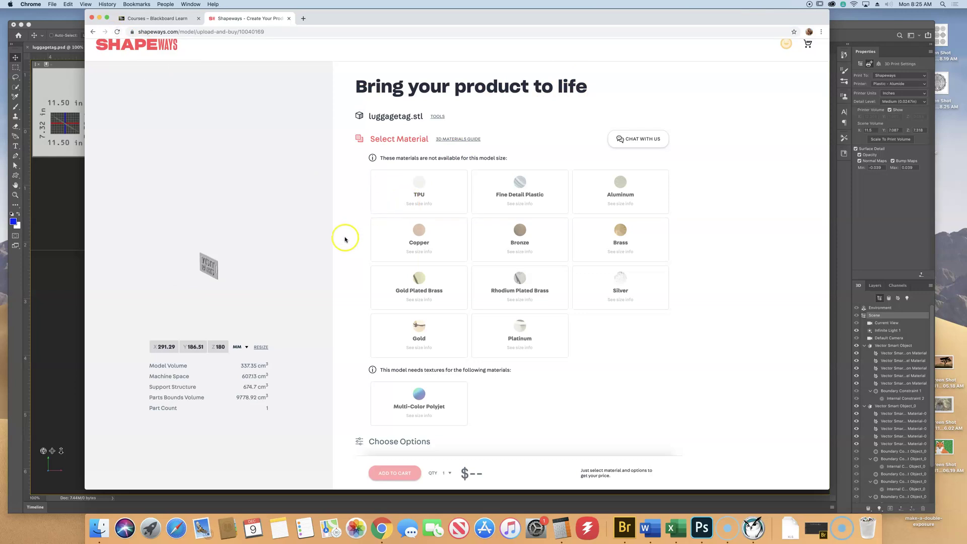
pyautogui.scroll(1, 347, 250)
# - Return to the Shapeways page for Photoshop designs and look over the Start Making options
pyautogui.click(94, 31)
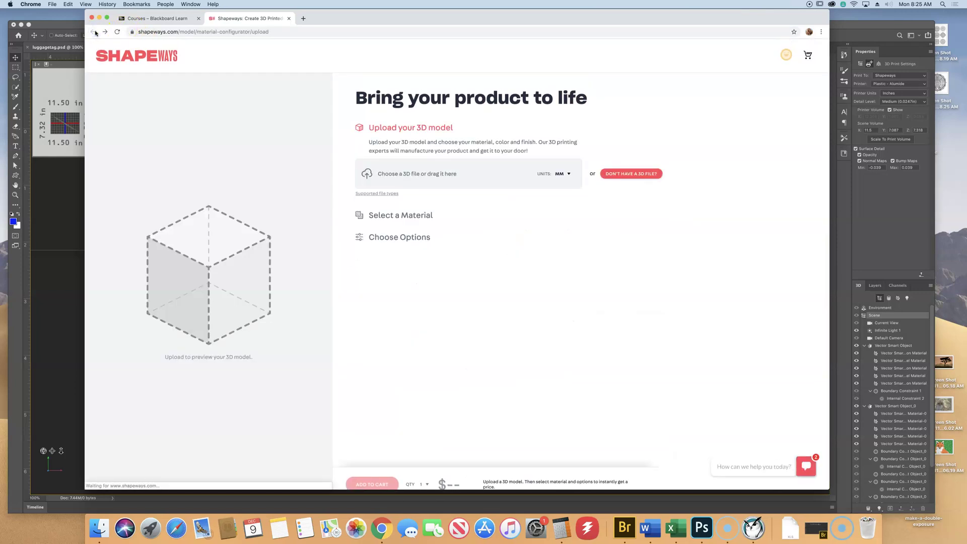
pyautogui.click(93, 32)
pyautogui.scroll(-3, 604, 277)
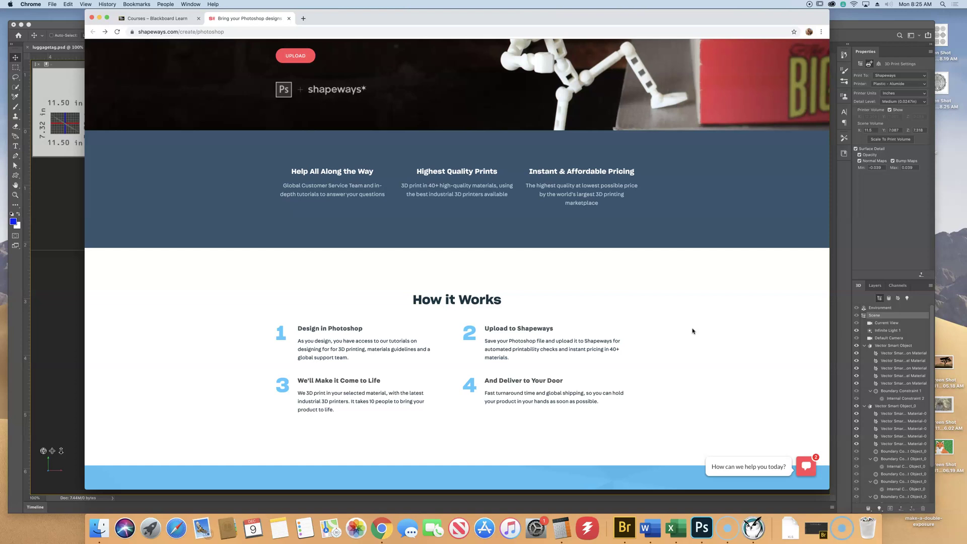
pyautogui.scroll(5, 693, 330)
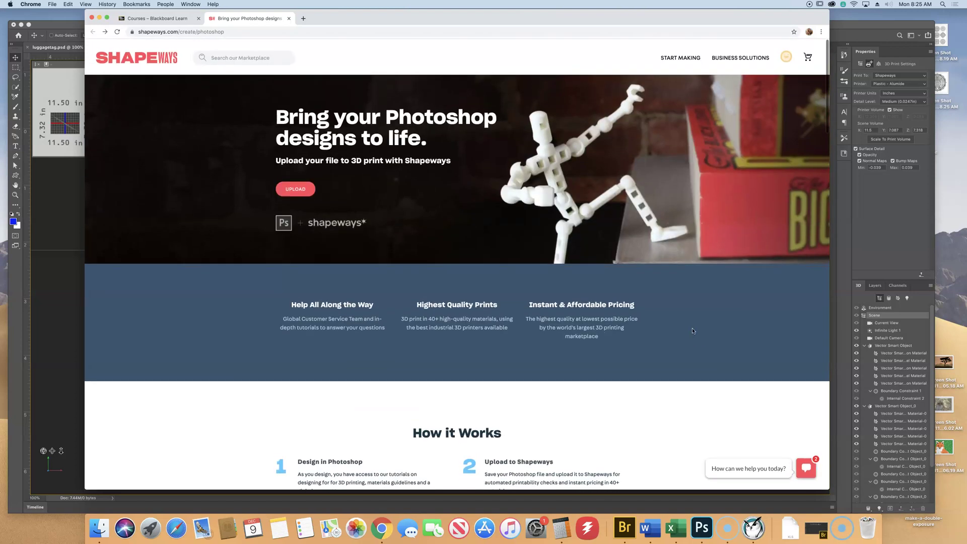
pyautogui.click(686, 57)
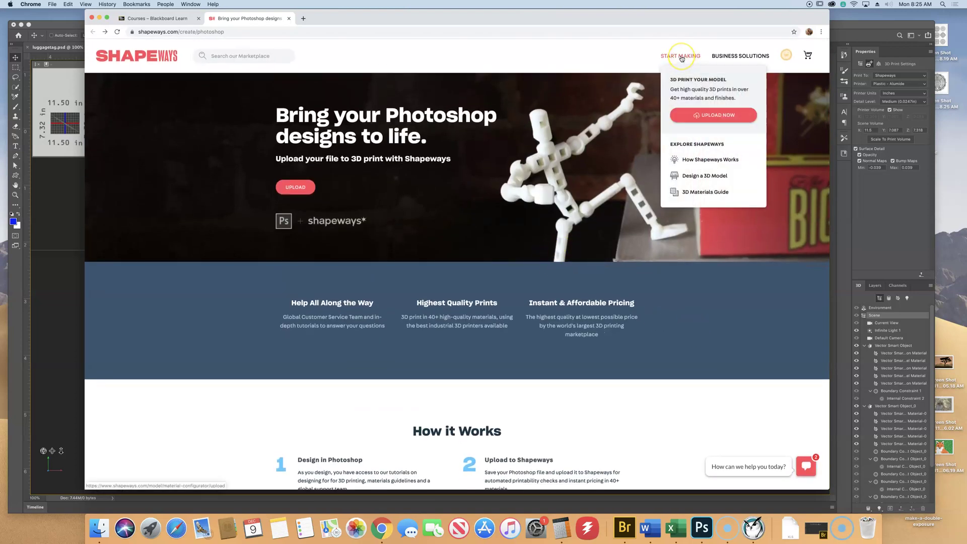
pyautogui.click(442, 194)
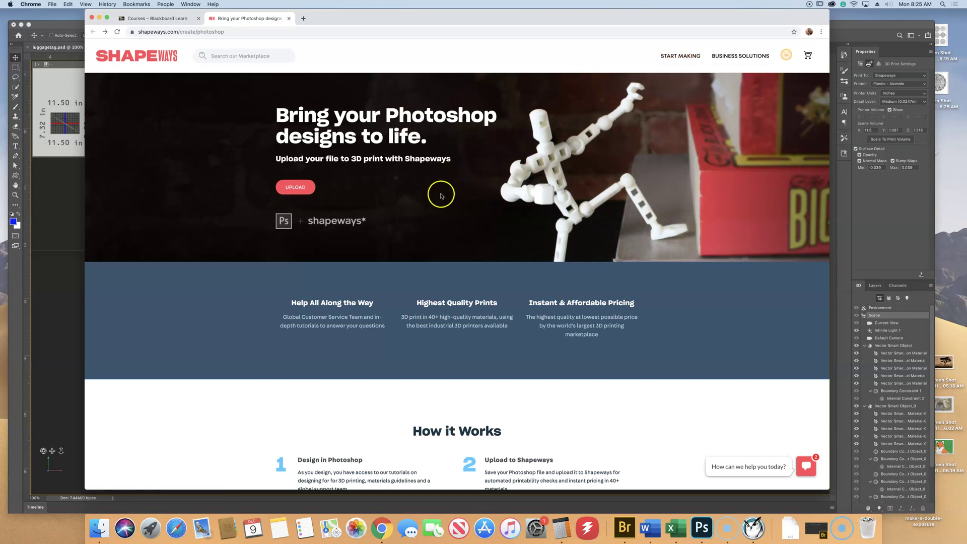
# - Browse the Designs by the Community section and open the product page of the letter A model
pyautogui.scroll(-10, 442, 194)
pyautogui.scroll(-10, 438, 194)
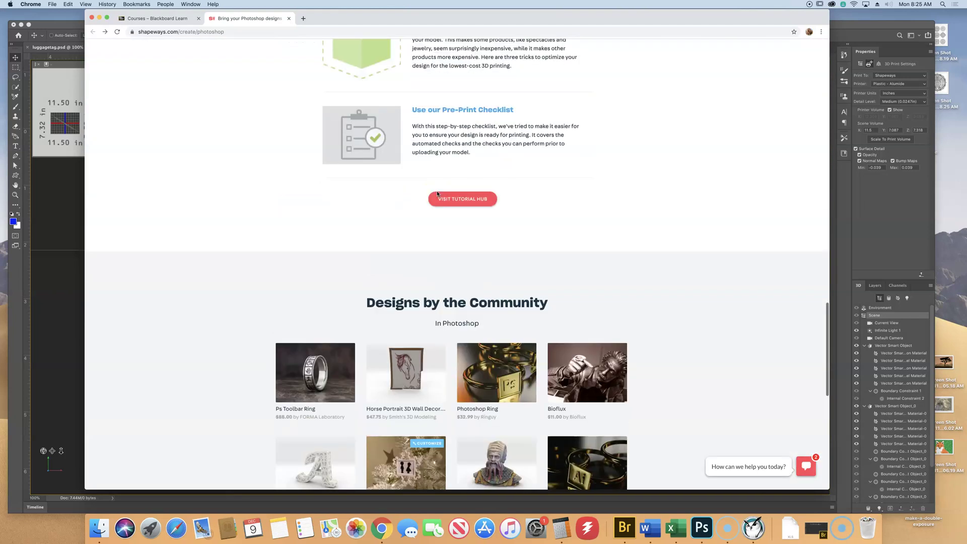
pyautogui.scroll(-2, 440, 195)
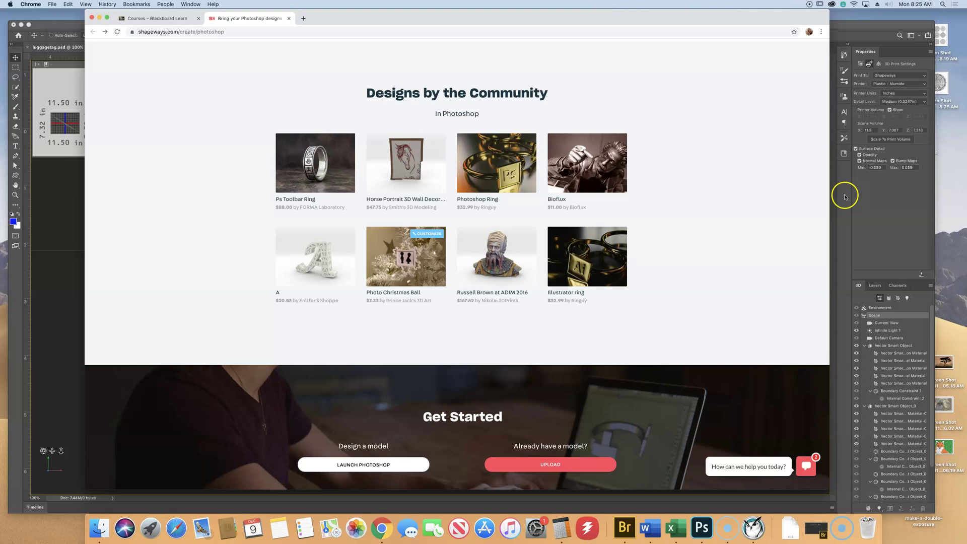
pyautogui.click(347, 262)
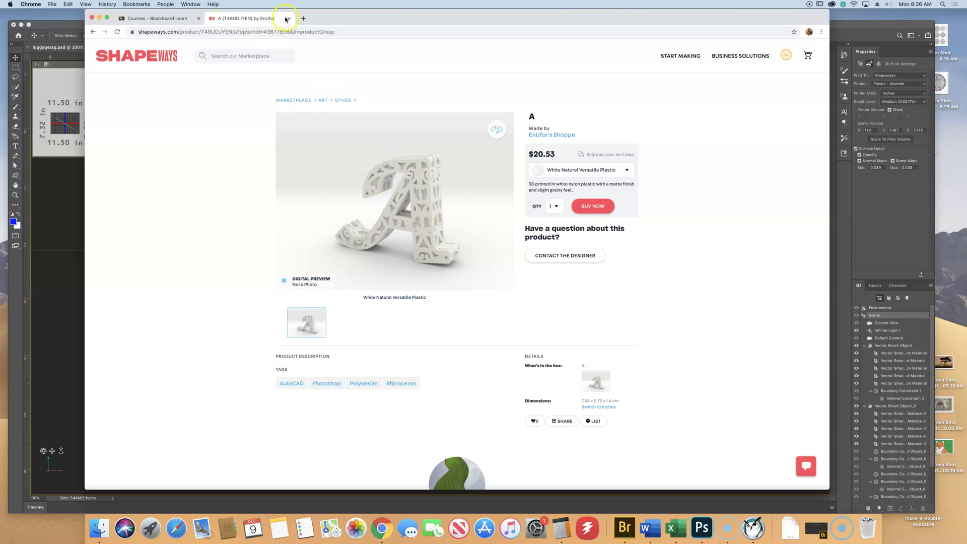
# - Close the Shapeways product page, open the Photoshop-60776 course in Blackboard and look over its recent announcements
pyautogui.click(288, 18)
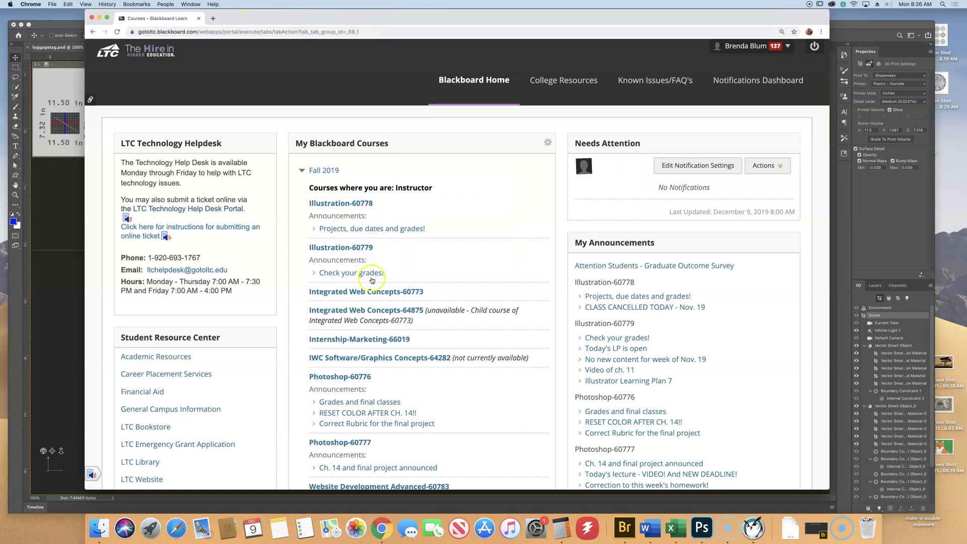
pyautogui.scroll(-1, 342, 362)
pyautogui.click(341, 357)
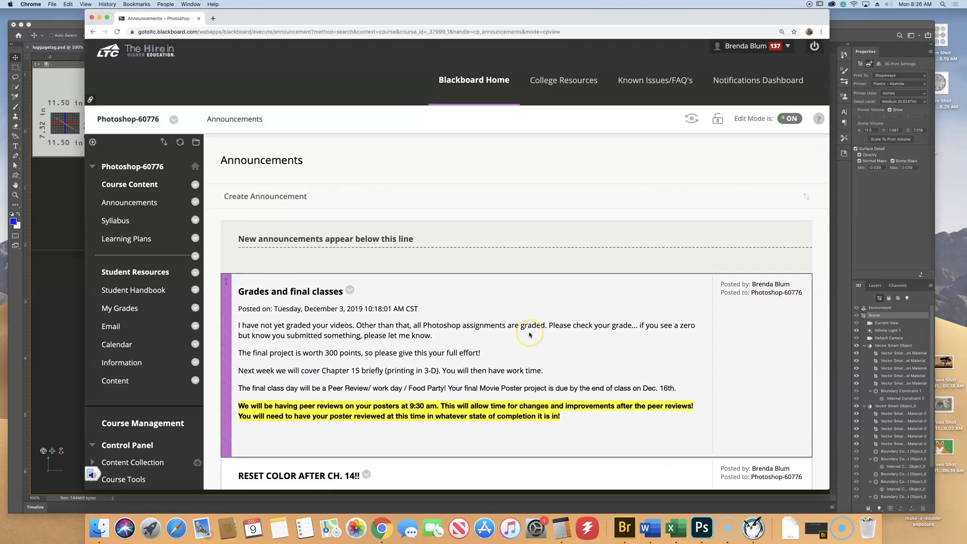
pyautogui.scroll(-5, 483, 252)
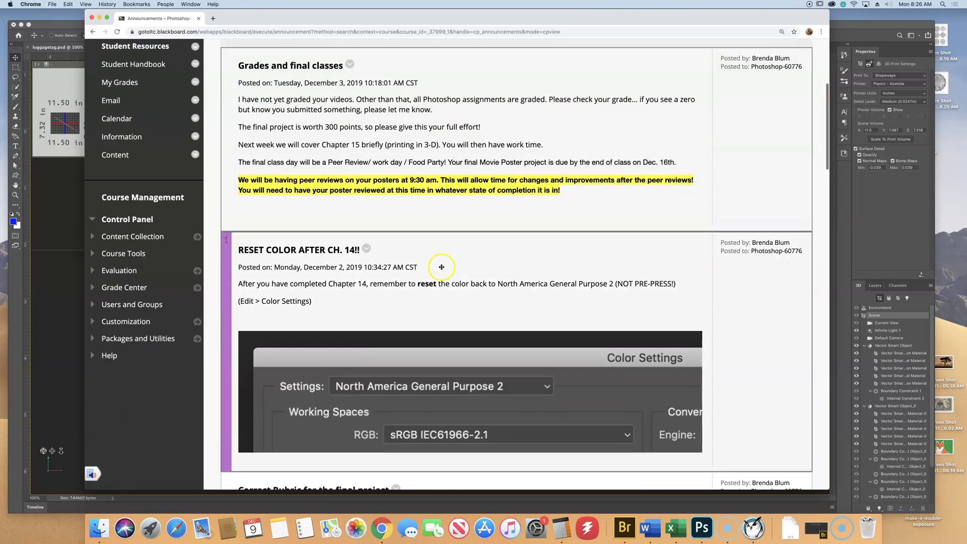
pyautogui.scroll(2, 499, 448)
pyautogui.scroll(5, 441, 267)
# - Find the Chapter 15 - 3-D entry among the course's learning plans and open Learning Plan 14 2019
pyautogui.click(146, 222)
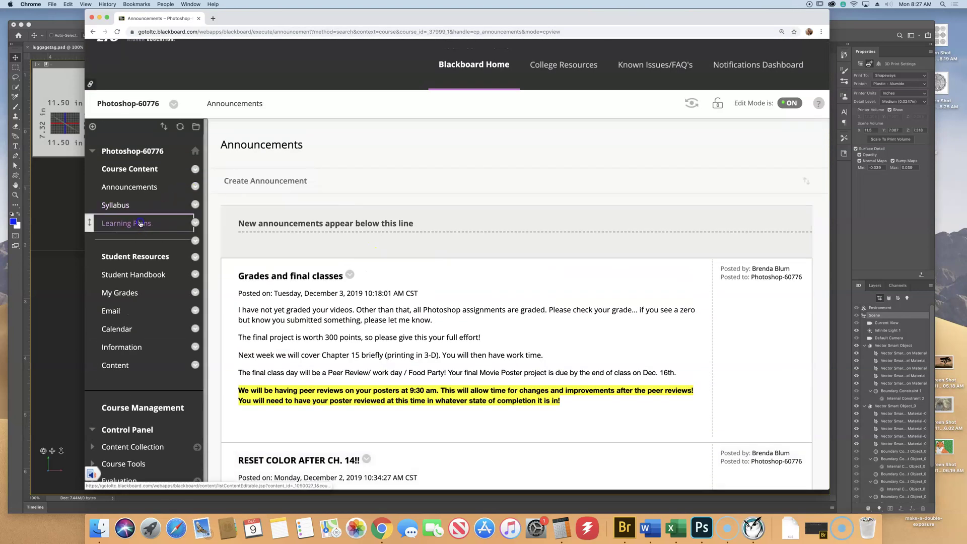
pyautogui.scroll(-15, 551, 248)
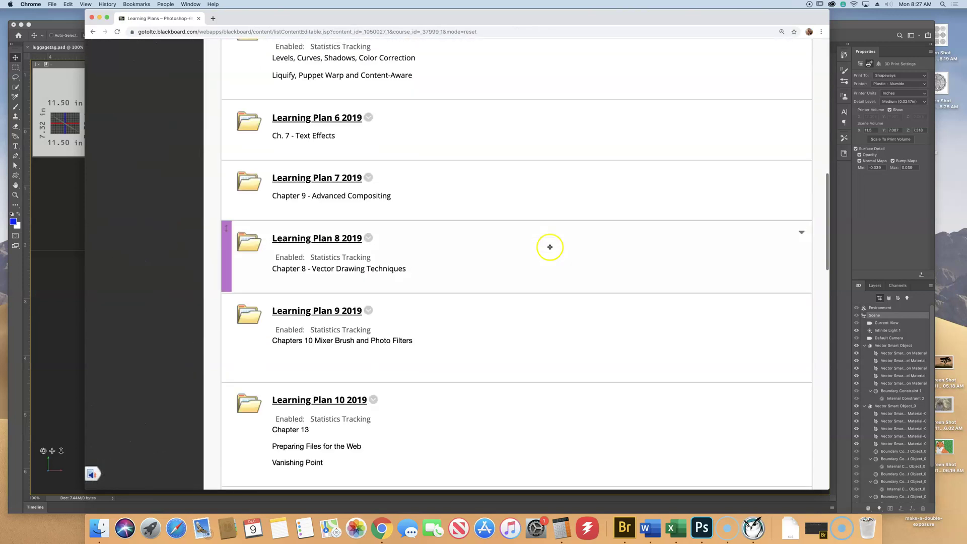
pyautogui.scroll(-12, 550, 249)
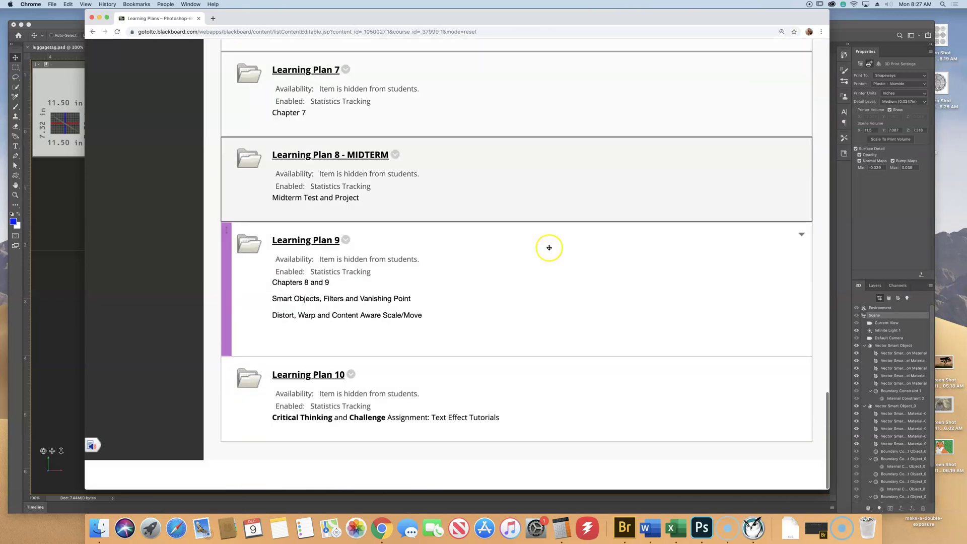
pyautogui.scroll(10, 549, 248)
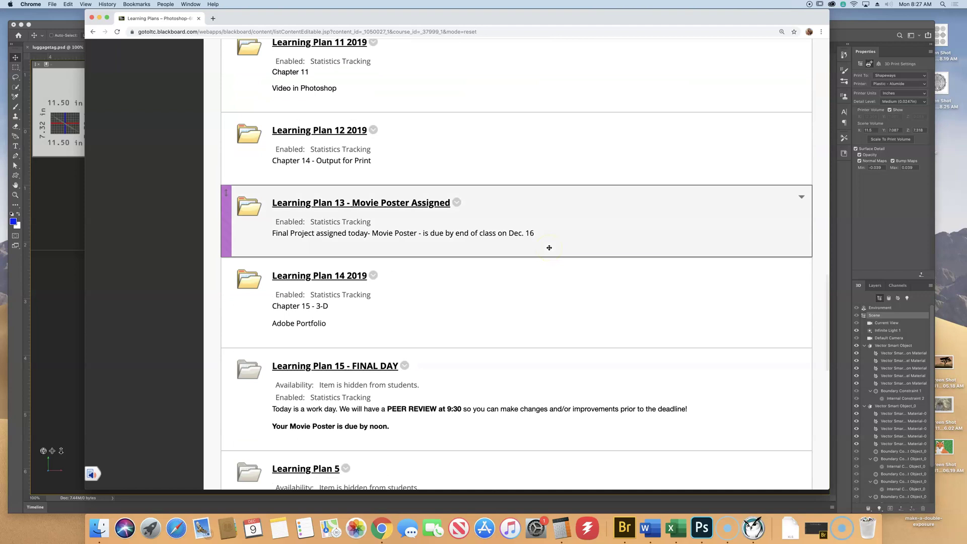
pyautogui.click(308, 277)
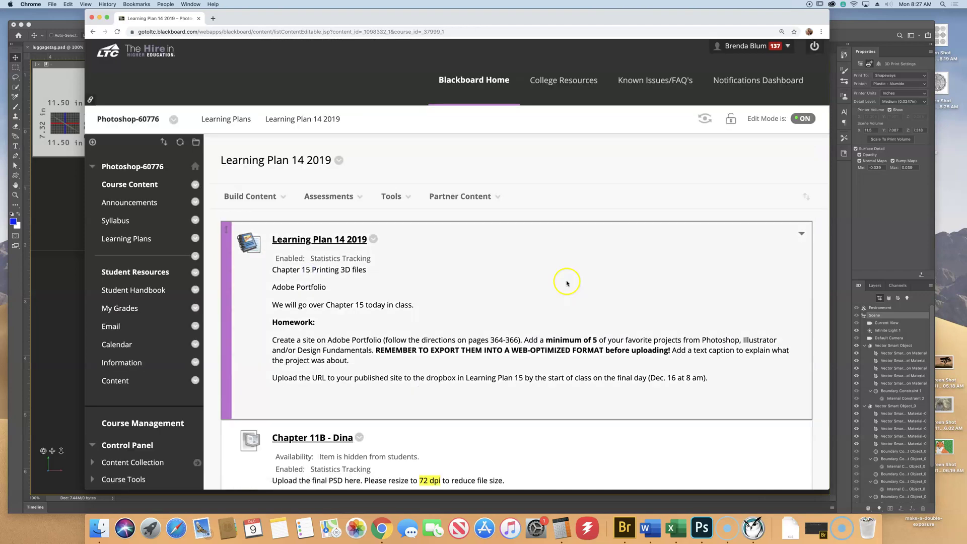
# - Review the Adobe Portfolio homework instructions and the remaining assignments in Learning Plan 14 2019
pyautogui.scroll(-2, 579, 282)
pyautogui.scroll(-2, 601, 286)
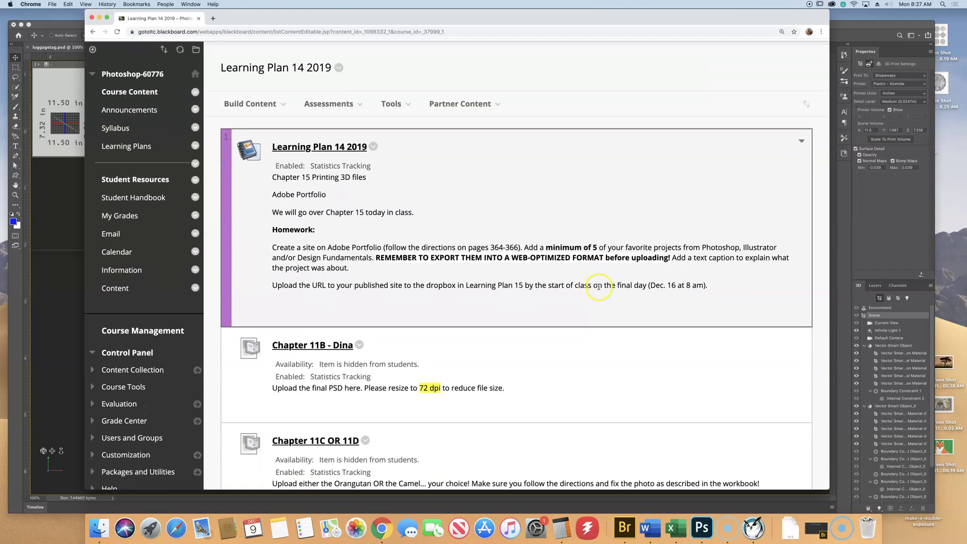
pyautogui.scroll(2, 599, 287)
pyautogui.scroll(1, 599, 287)
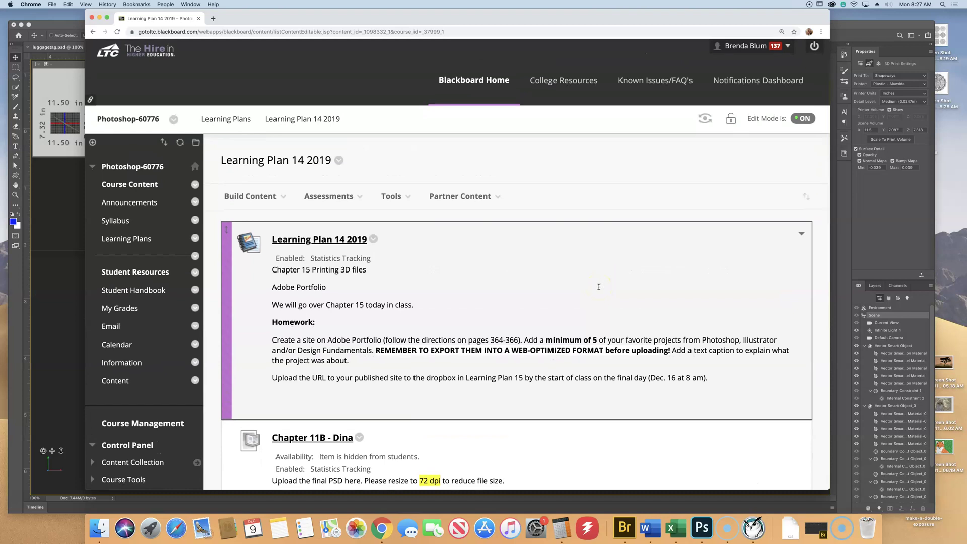